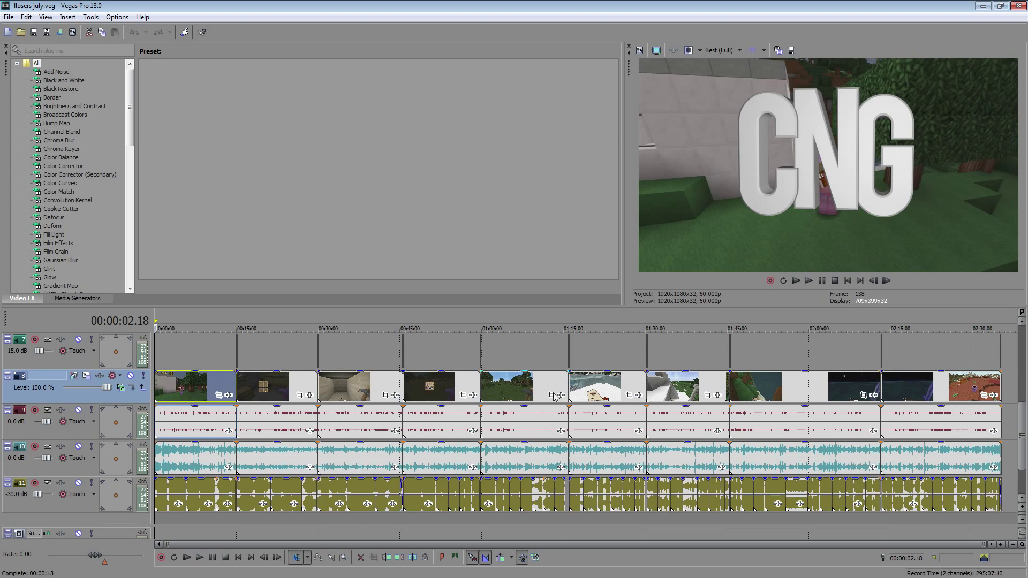
Examine several points across the clips on the video track, including a closer look at the second clip.
click(217, 384)
click(285, 385)
click(380, 386)
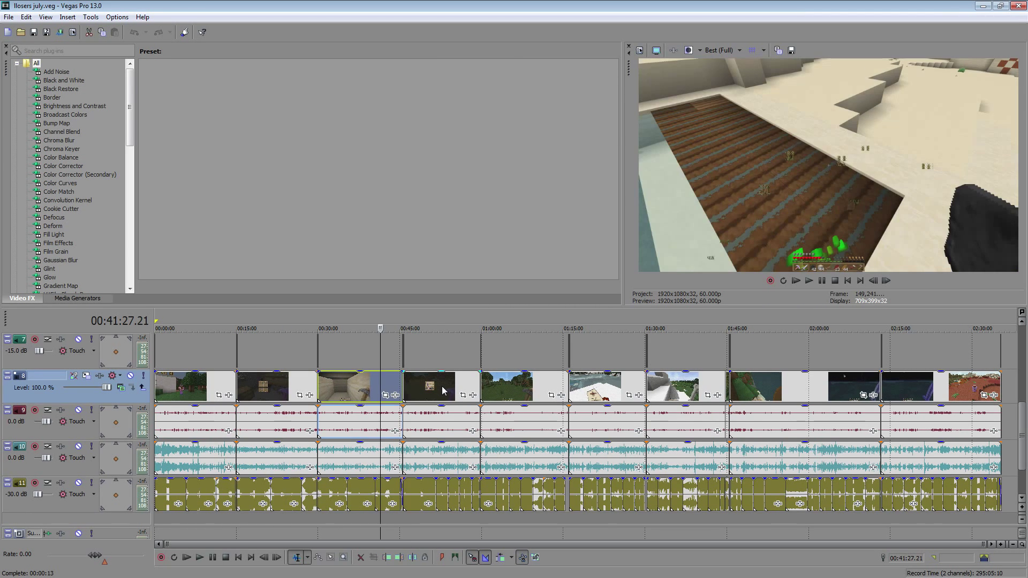
click(442, 391)
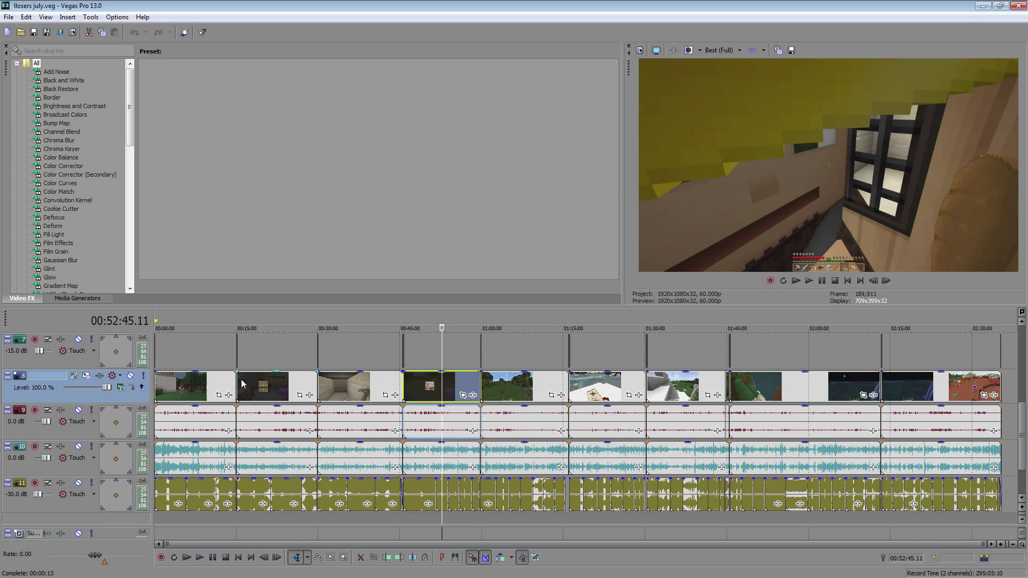
click(263, 385)
click(263, 384)
scroll(570, 412, up, 5)
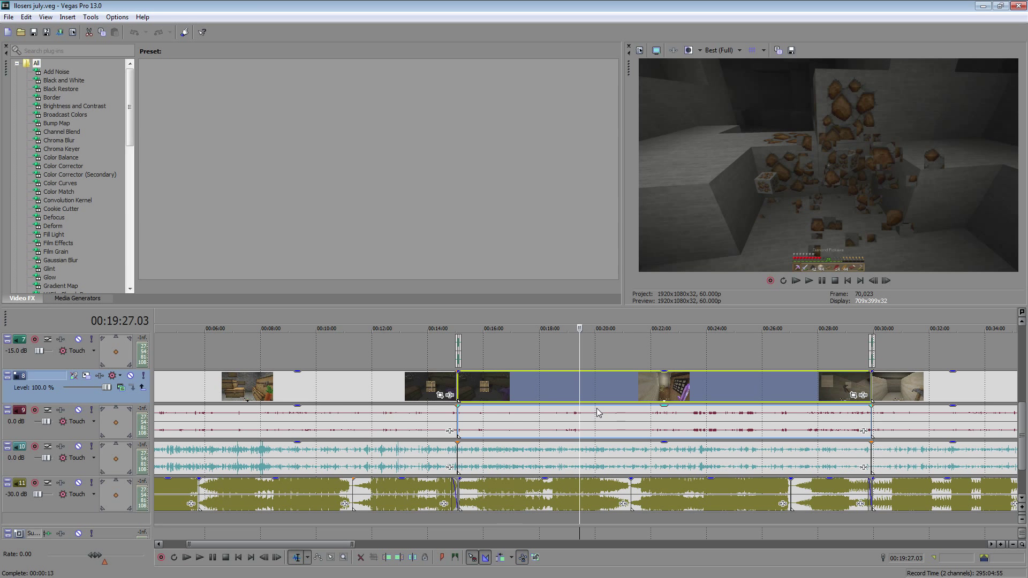
scroll(469, 389, down, 5)
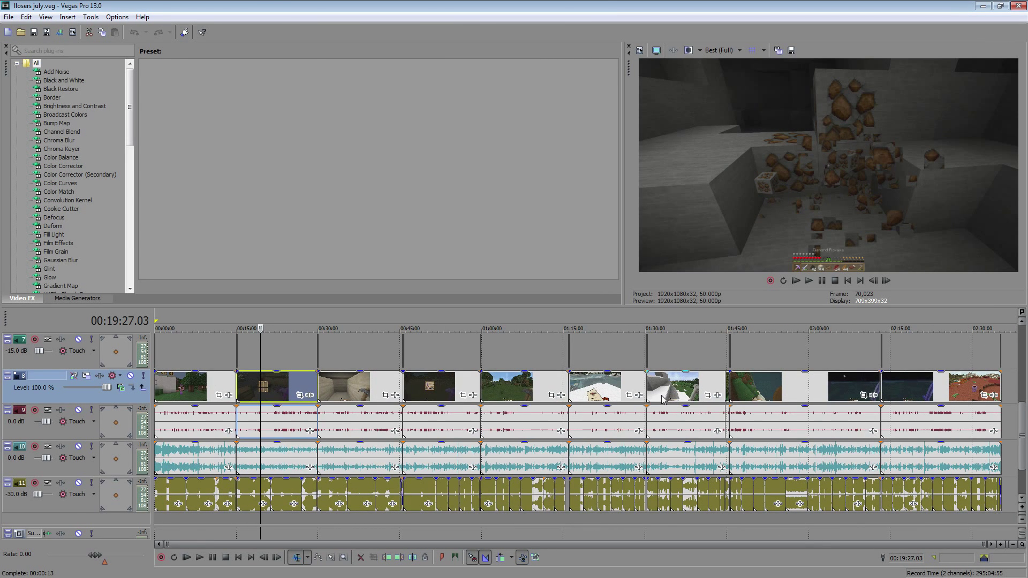
Mark a time selection in the second clip from about 00:16:00 to 00:19:59.
click(251, 390)
scroll(293, 398, up, 6)
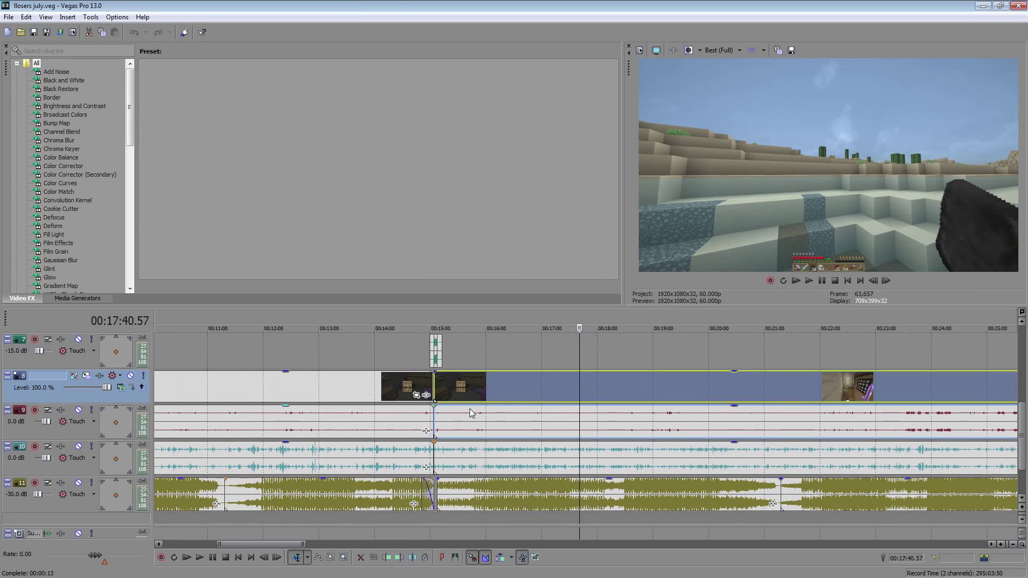
click(487, 387)
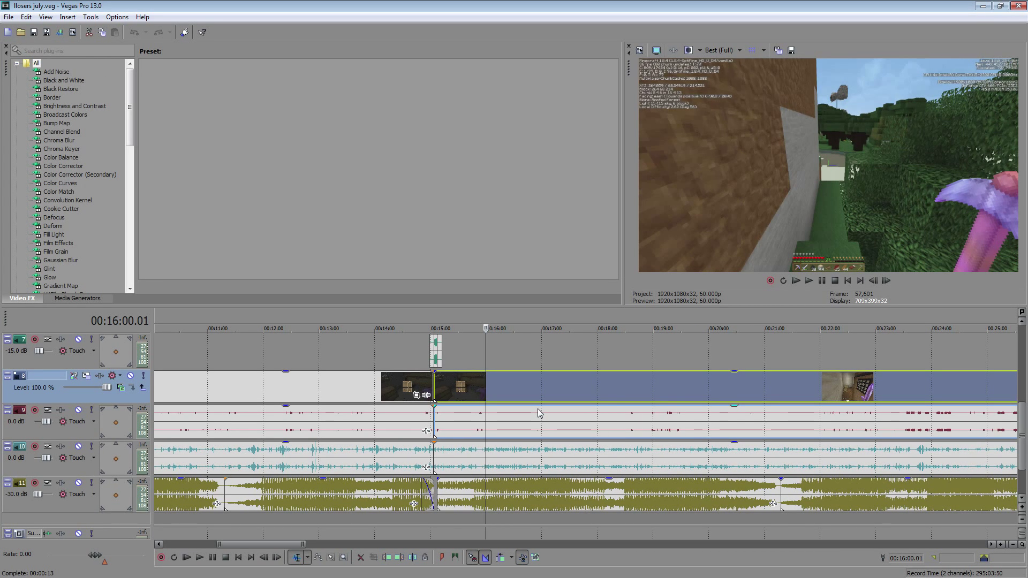
scroll(540, 412, up, 3)
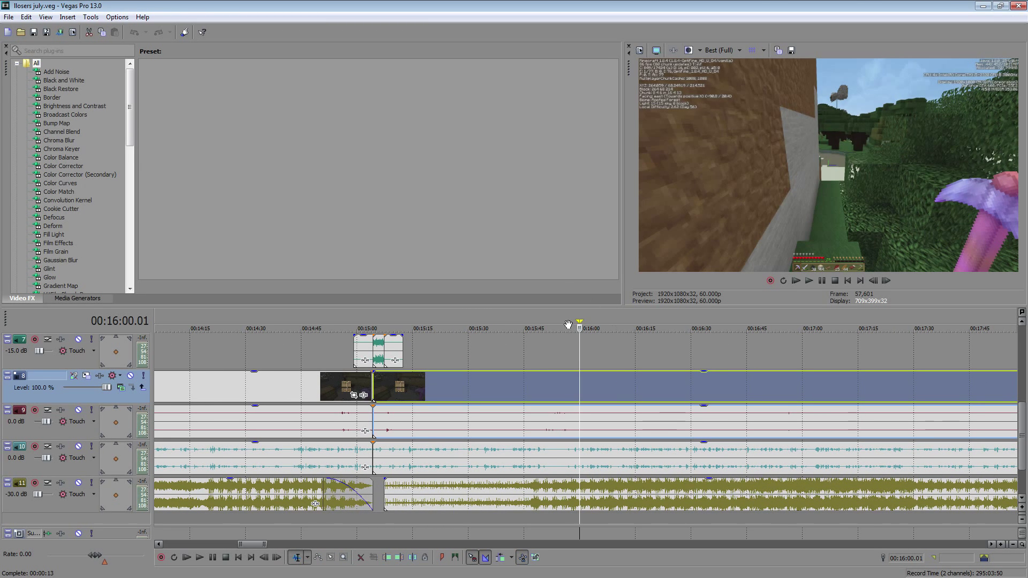
scroll(601, 344, down, 4)
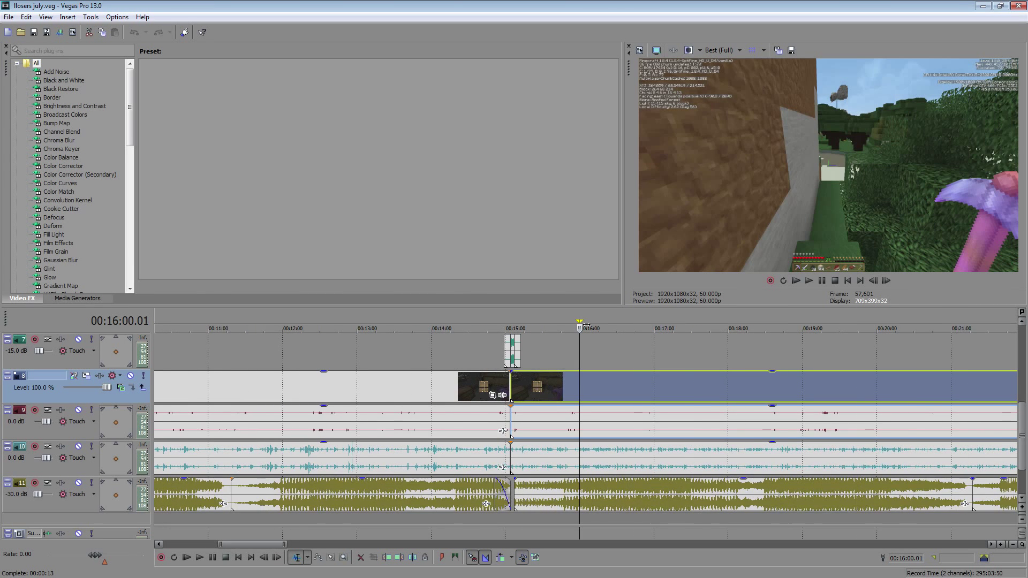
scroll(602, 341, down, 2)
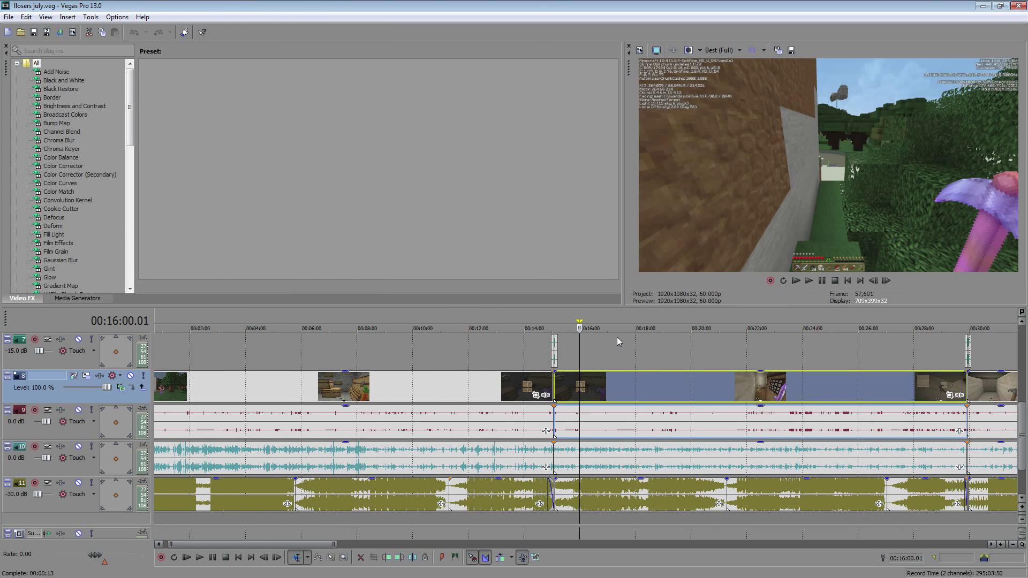
click(691, 382)
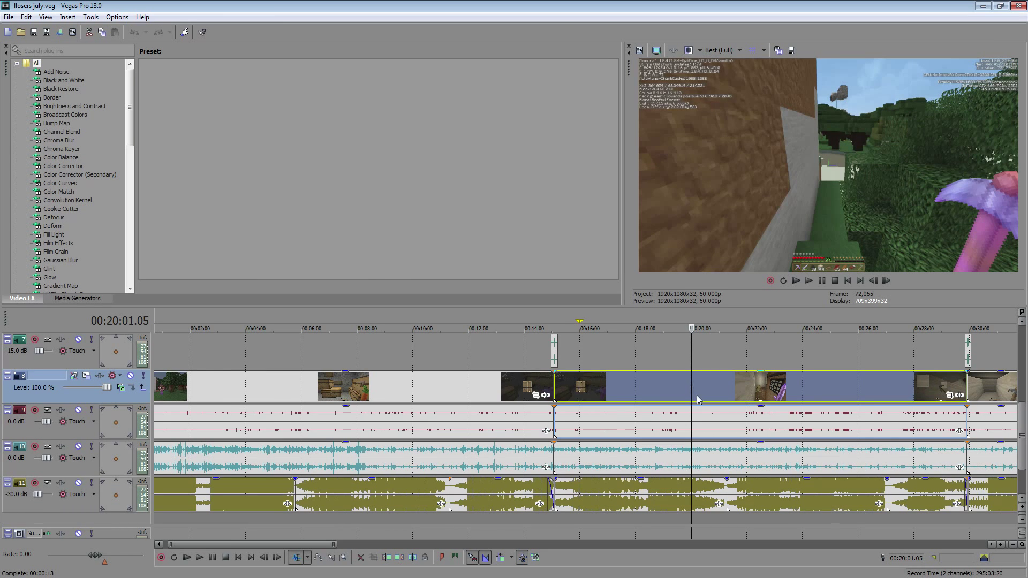
scroll(697, 396, up, 6)
click(576, 390)
scroll(579, 389, down, 6)
drag(452, 321, 524, 321)
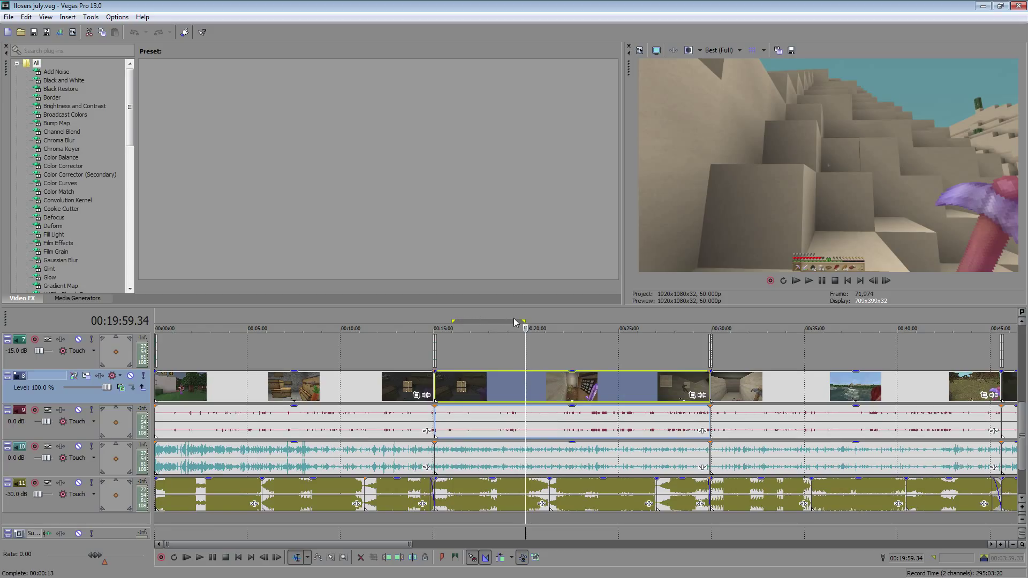
scroll(354, 325, down, 2)
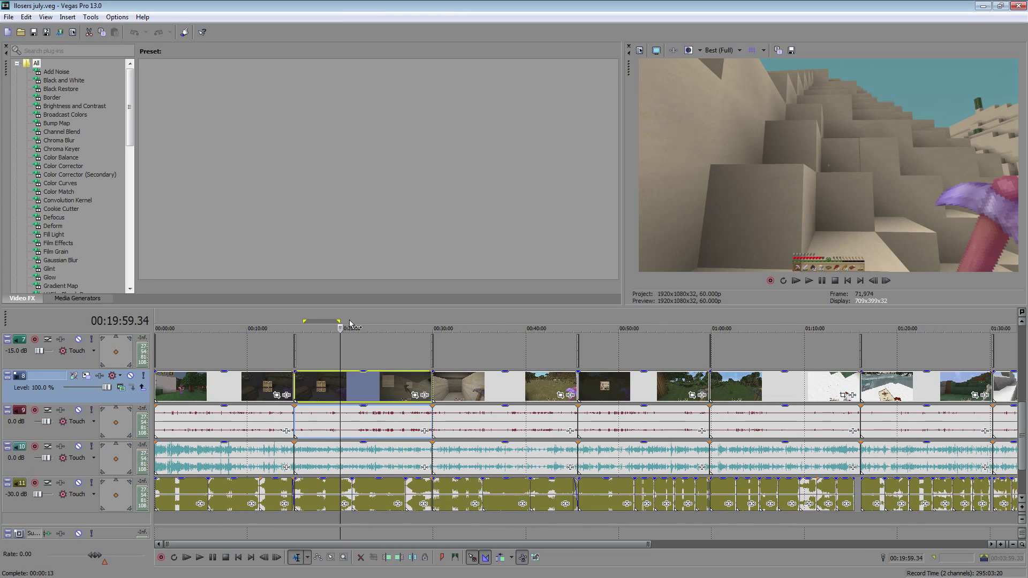
scroll(354, 325, up, 2)
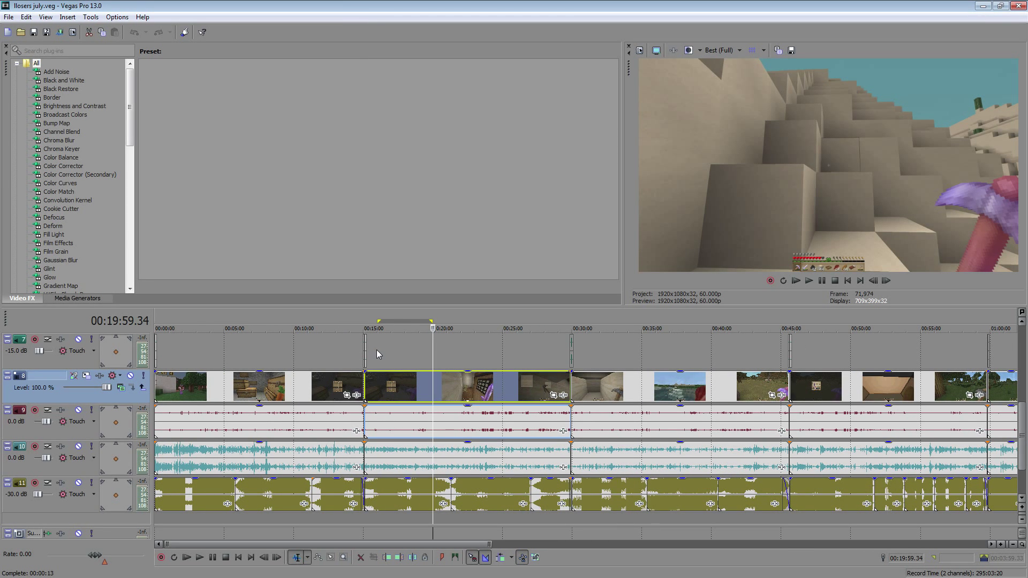
scroll(208, 375, down, 2)
Mark a time selection over the first clip from 00:00:00 to about 00:15:04.
click(156, 385)
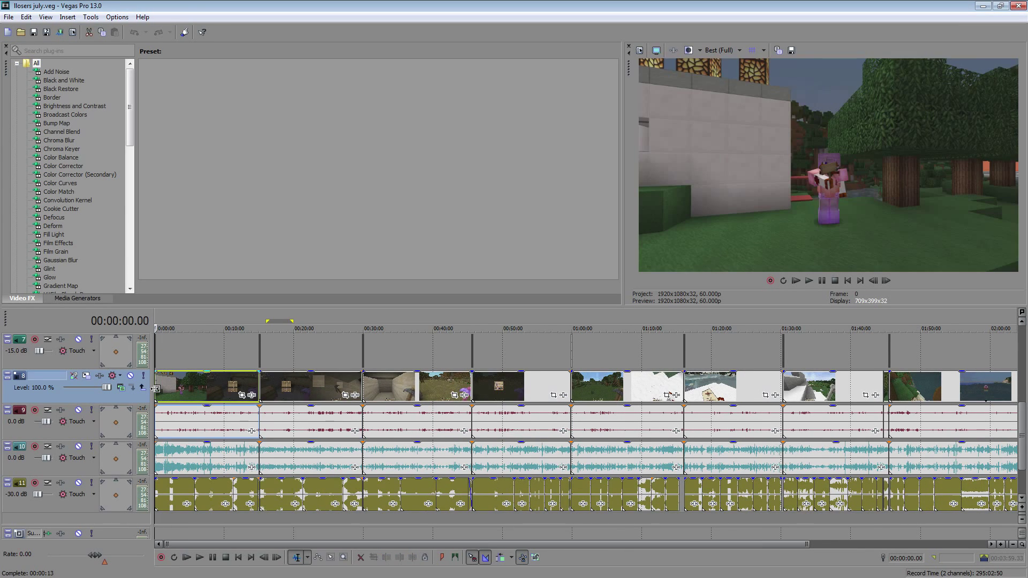
scroll(155, 386, up, 5)
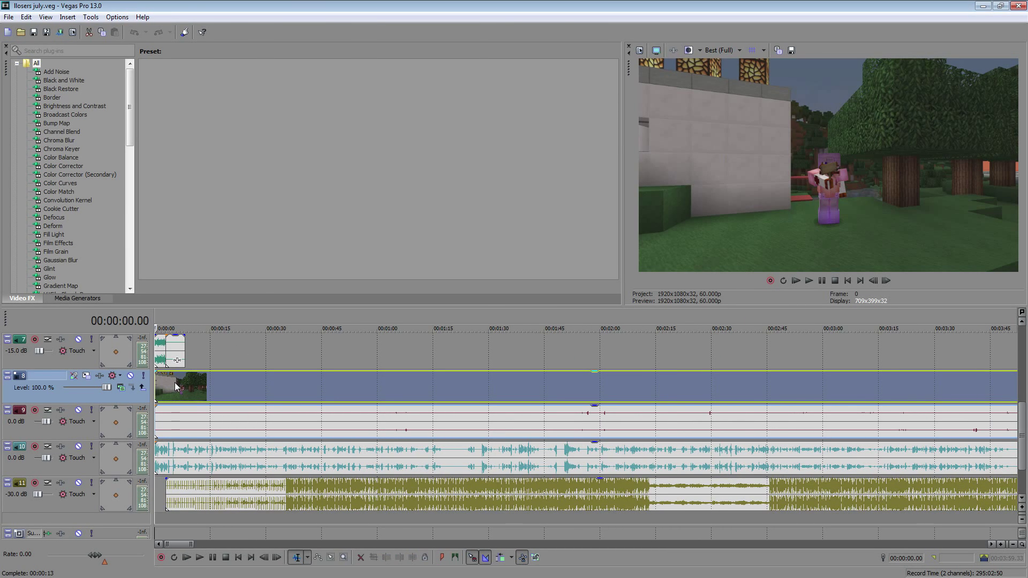
scroll(300, 382, up, 3)
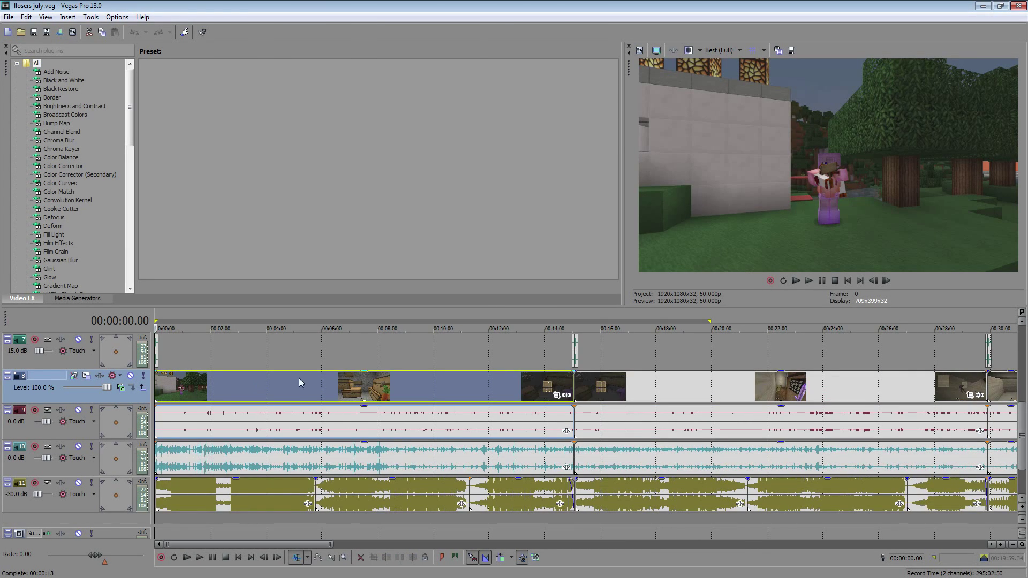
click(577, 381)
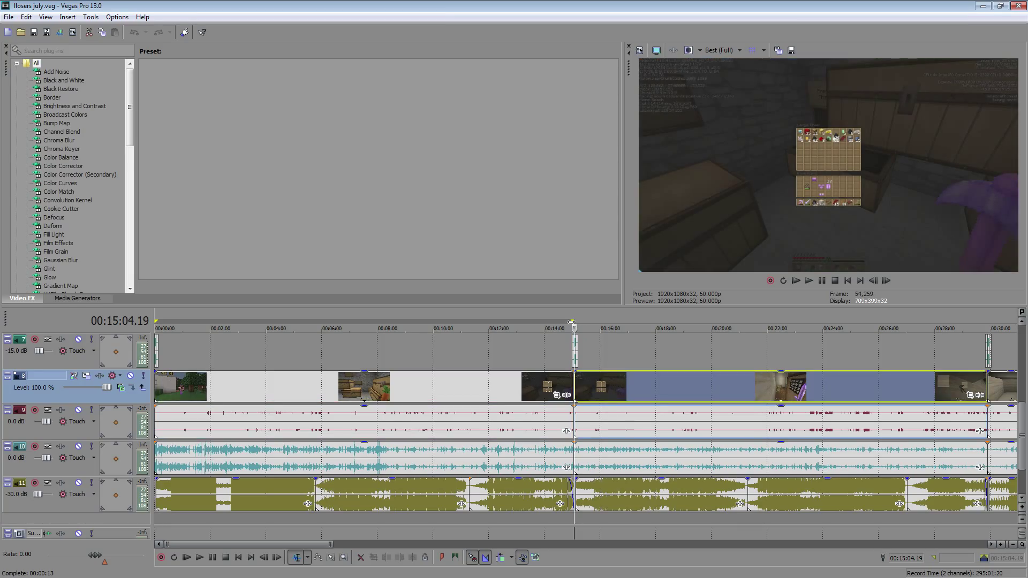
Create a region named "tut" in the second clip from about 00:16:01 to 00:17:59.
click(601, 383)
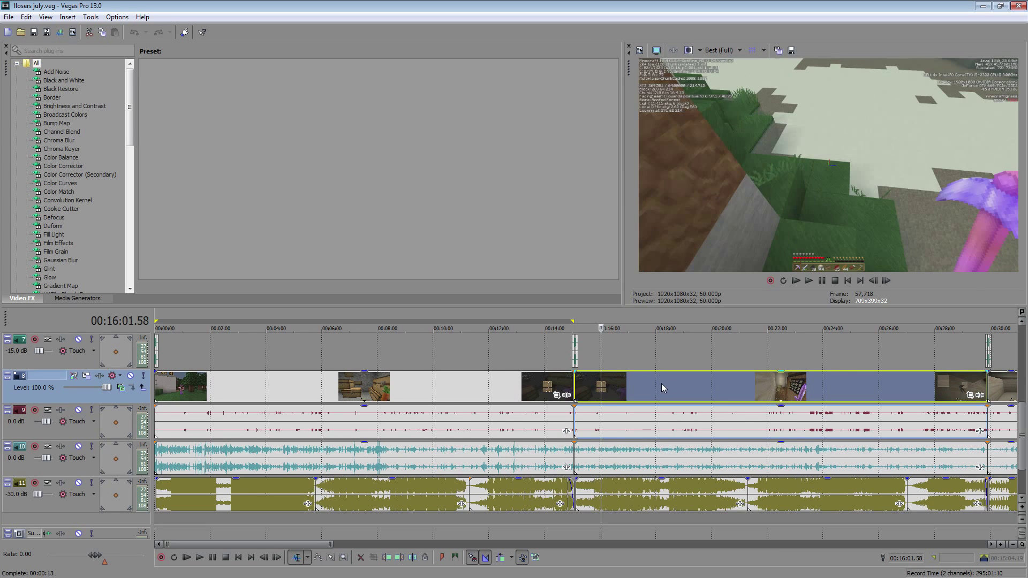
shift+click(655, 386)
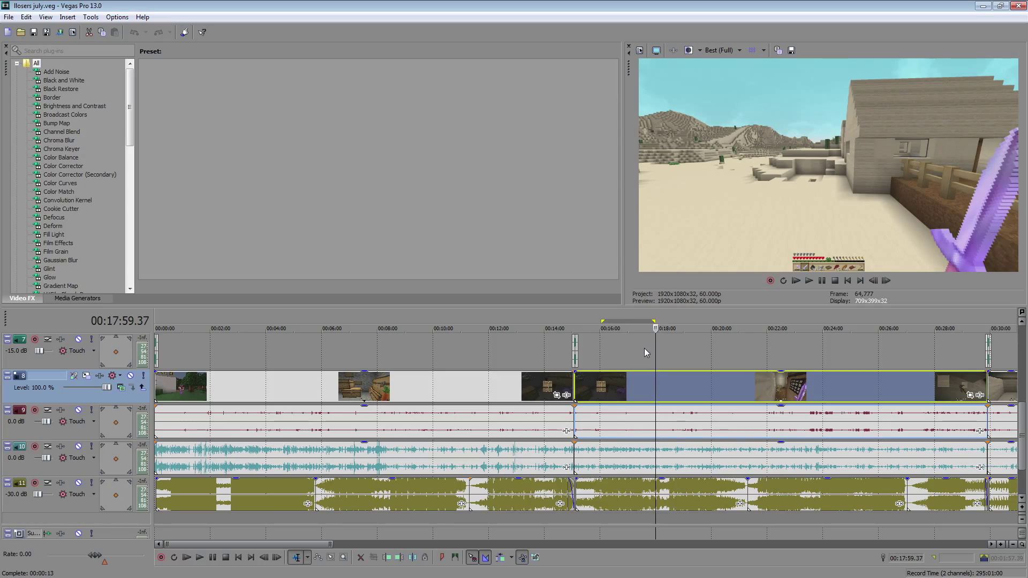
key(r)
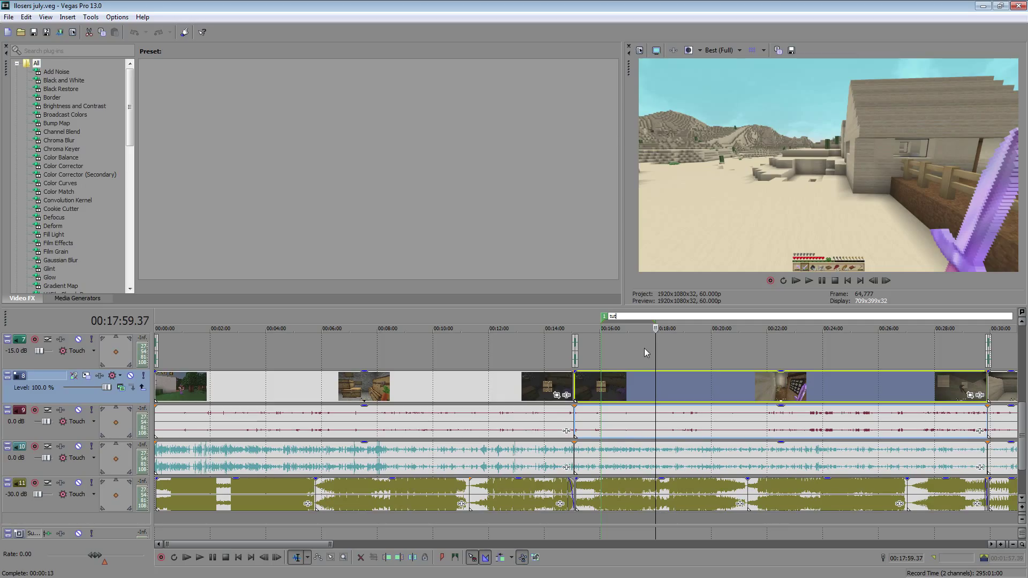
key(Return)
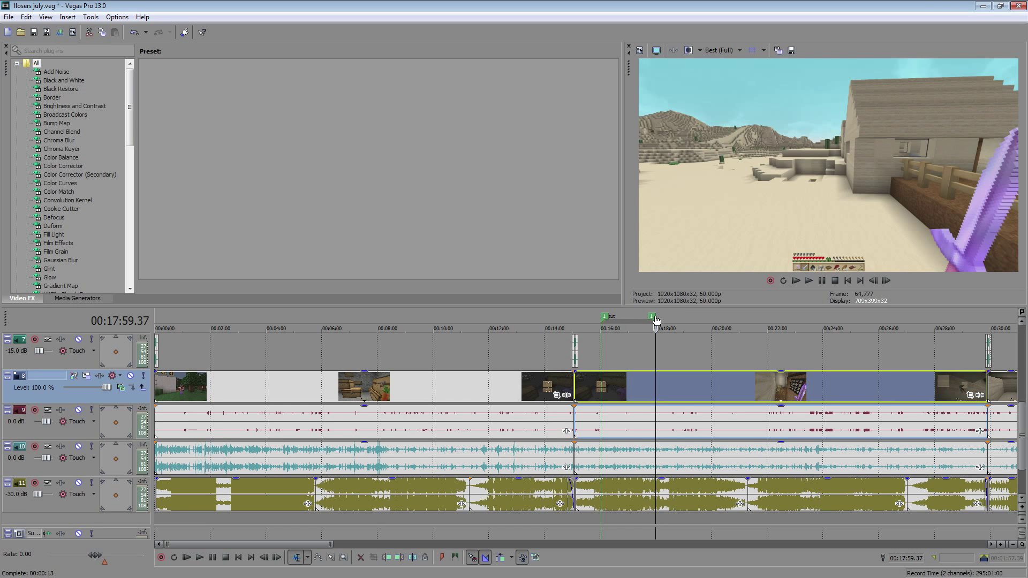
Create a region named "tut 2" in the last clip, starting at about 02:19:59 and spanning nearly two minutes.
scroll(645, 369, down, 5)
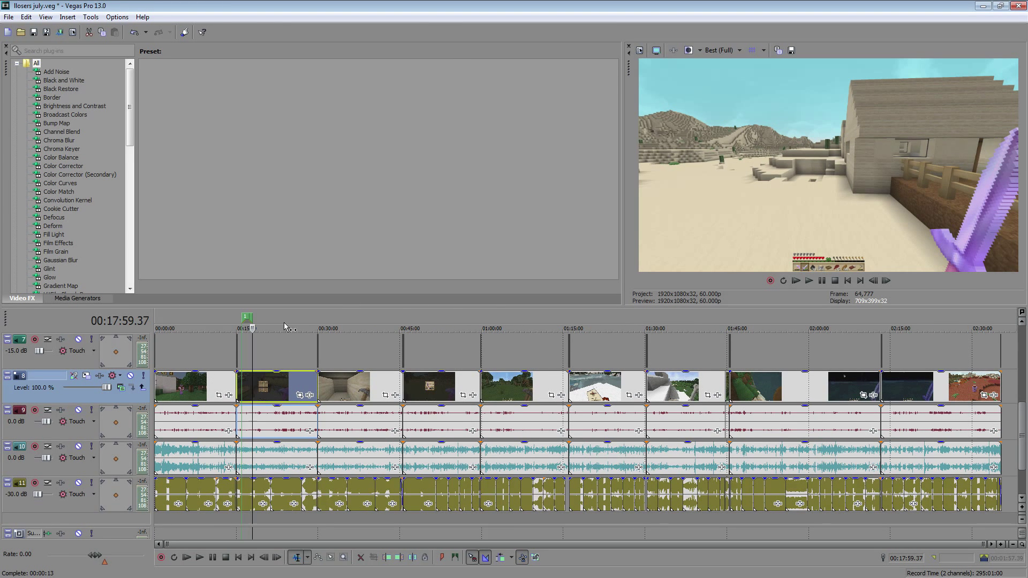
scroll(378, 357, up, 2)
scroll(589, 407, down, 2)
click(920, 391)
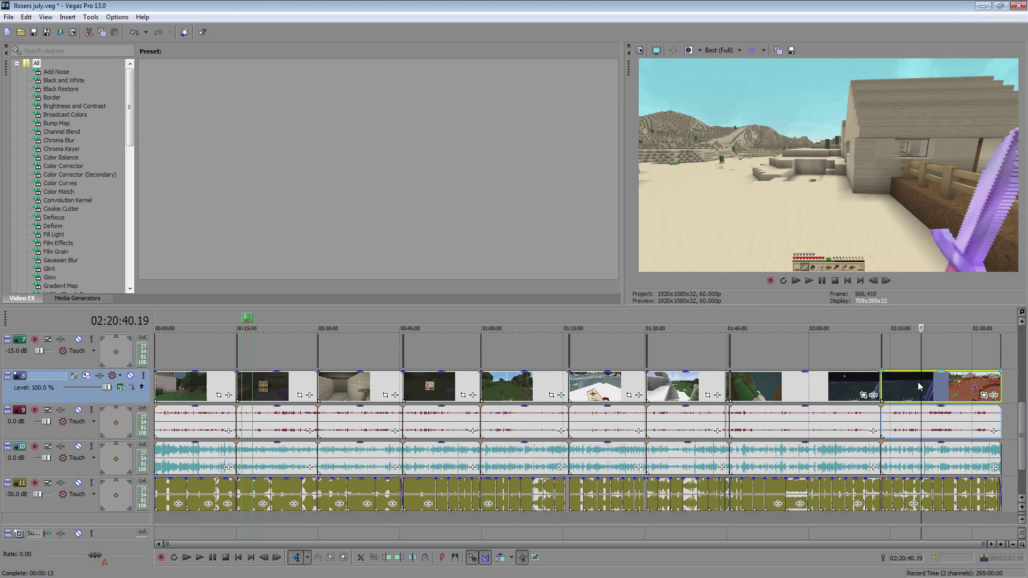
scroll(884, 388, up, 6)
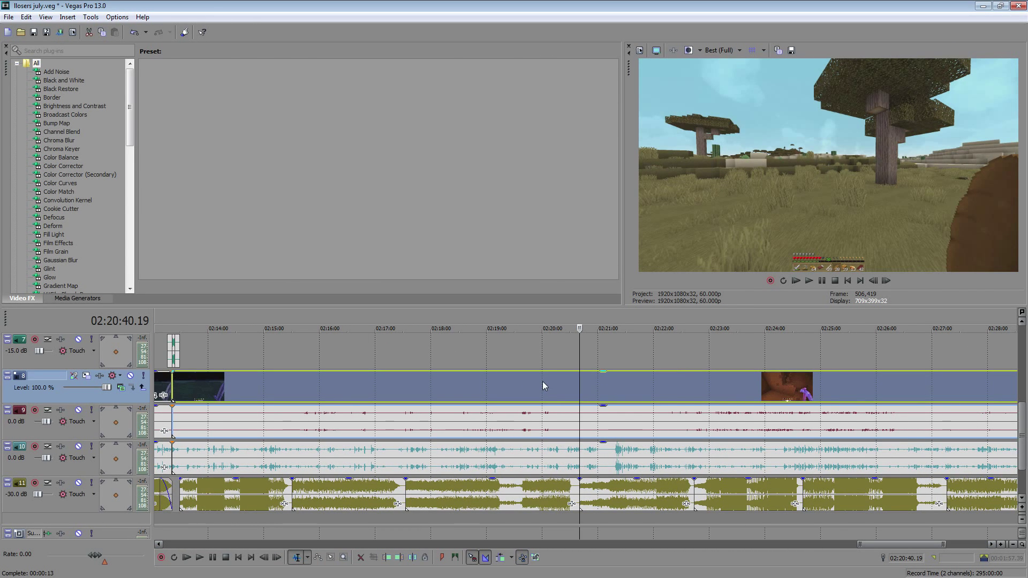
drag(542, 382, 650, 376)
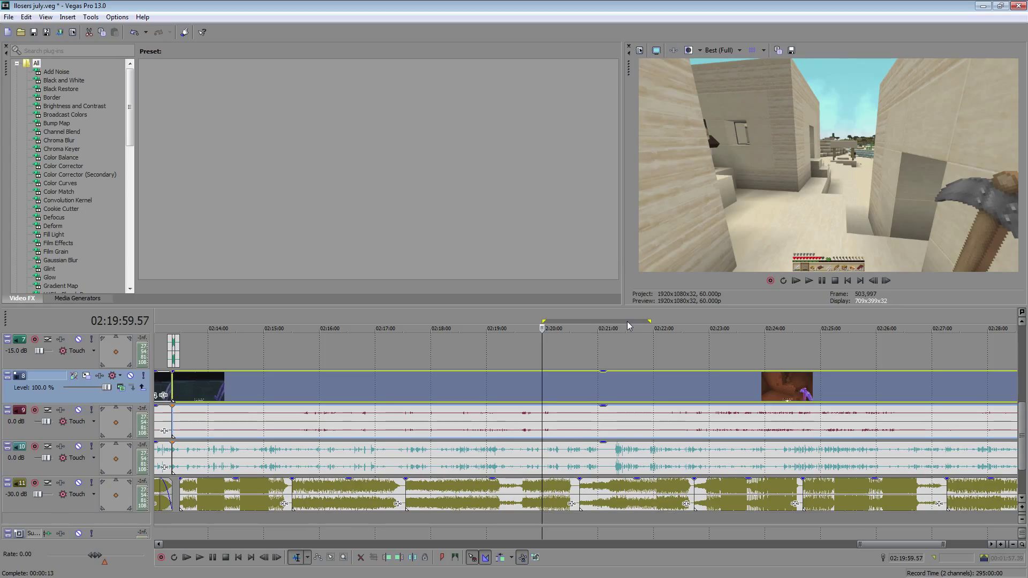
key(r)
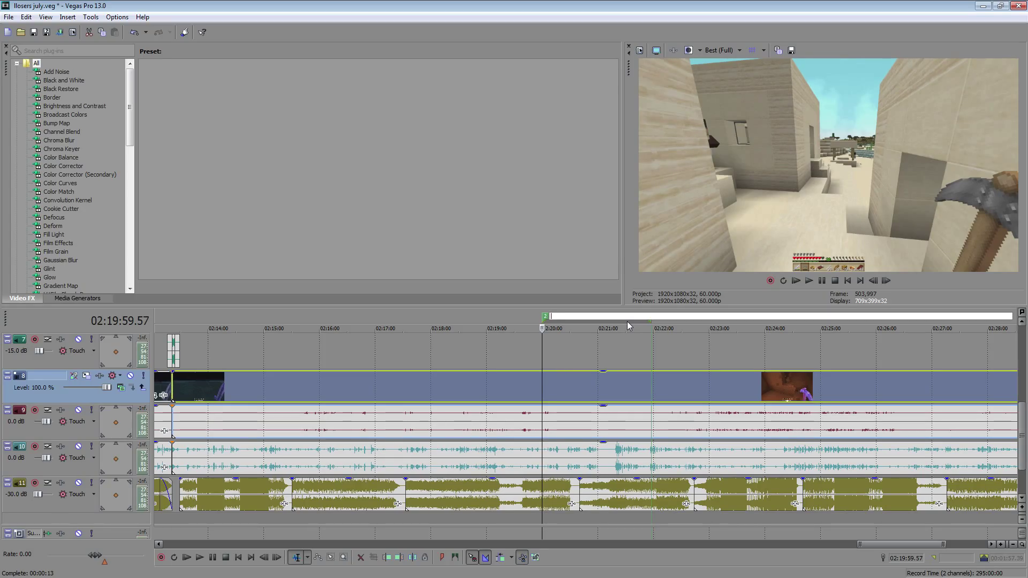
text(tut 2)
key(Return)
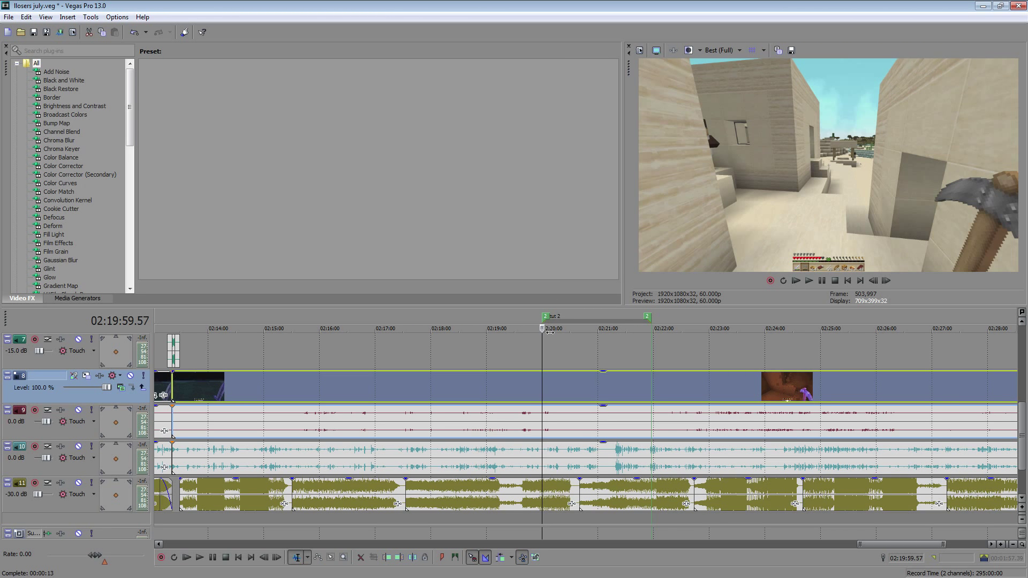
Create a region named "tut 3" in the fifth clip from about 01:04:26 to 01:05:56.
click(491, 355)
scroll(491, 354, down, 10)
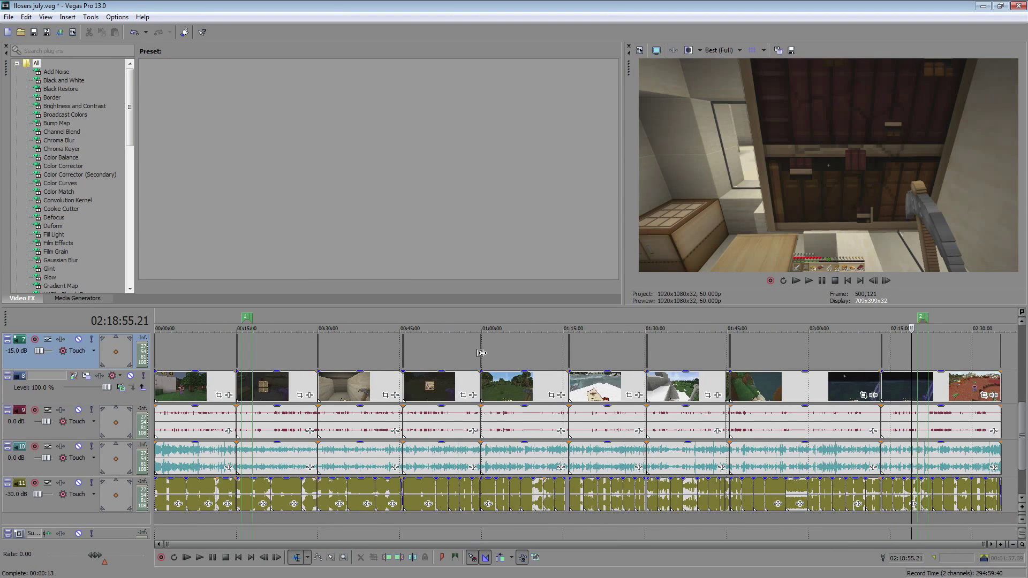
click(505, 391)
scroll(530, 407, up, 8)
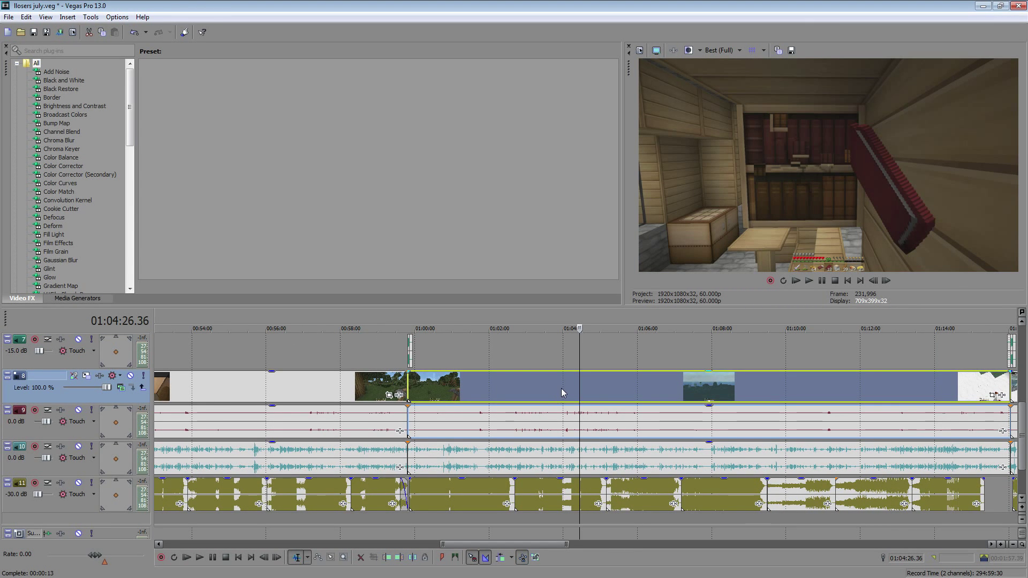
scroll(649, 358, down, 3)
scroll(692, 342, up, 1)
scroll(569, 364, up, 1)
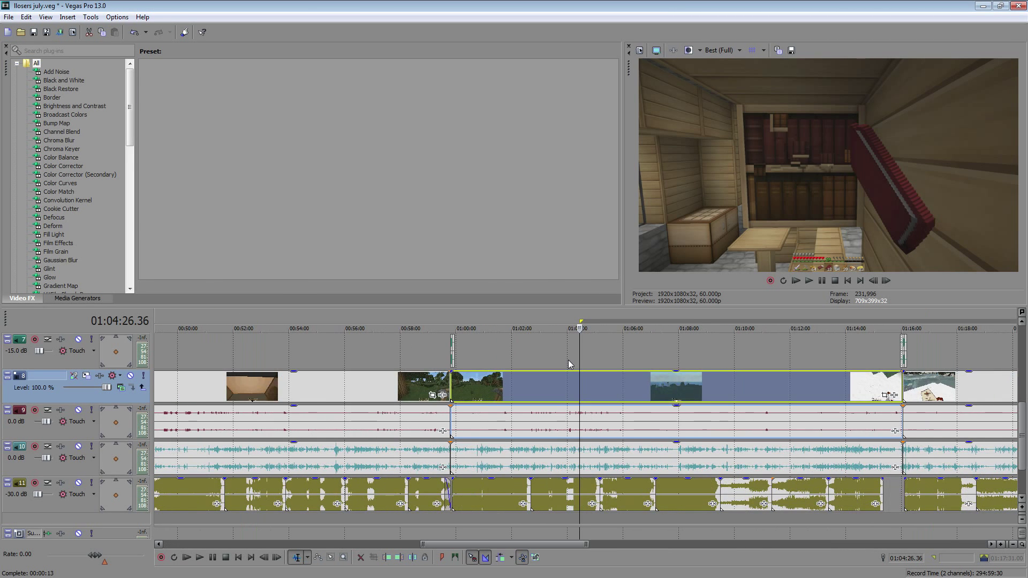
click(621, 386)
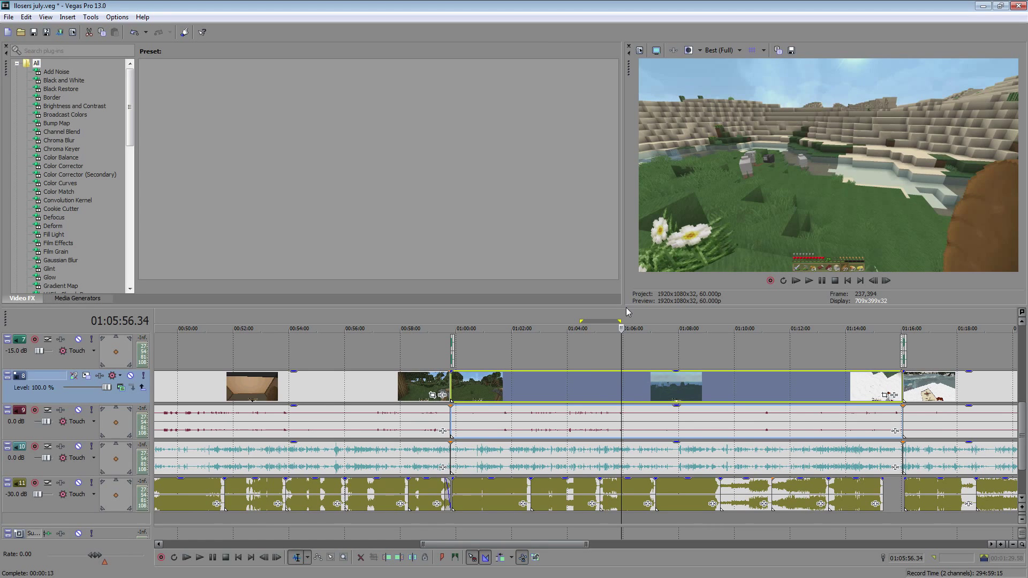
key(r)
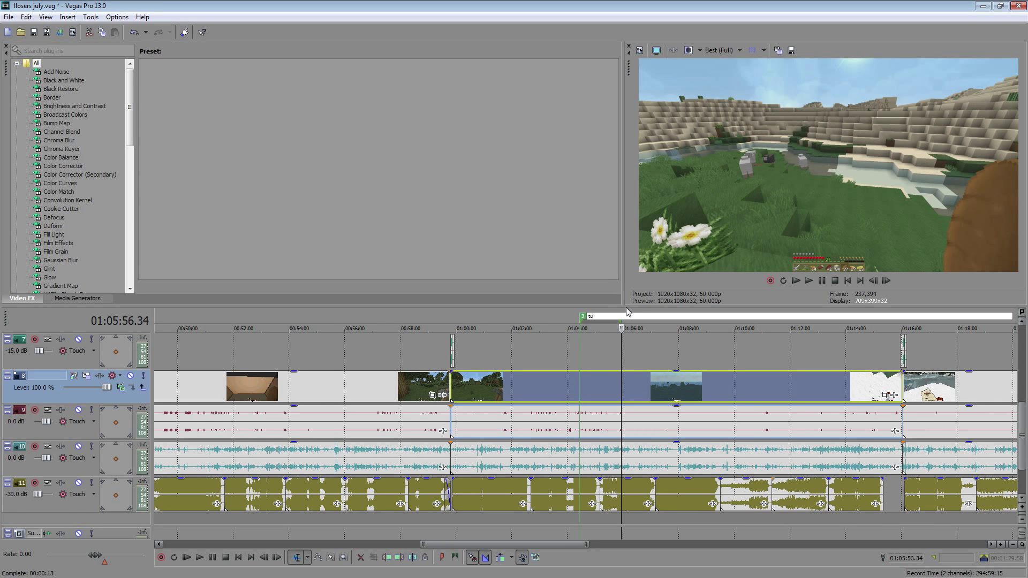
text(tut 3)
key(Return)
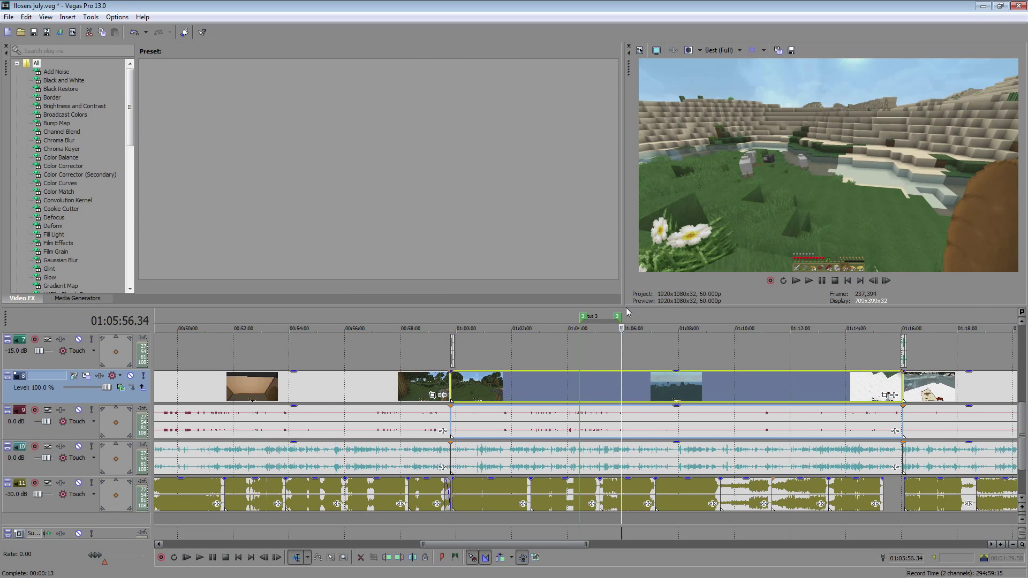
scroll(577, 321, down, 3)
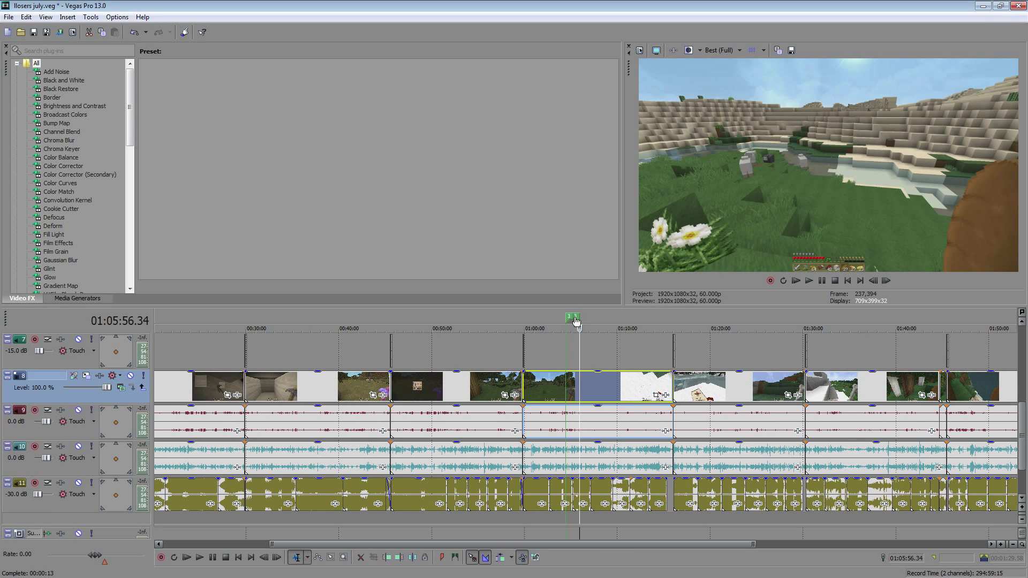
scroll(577, 321, down, 2)
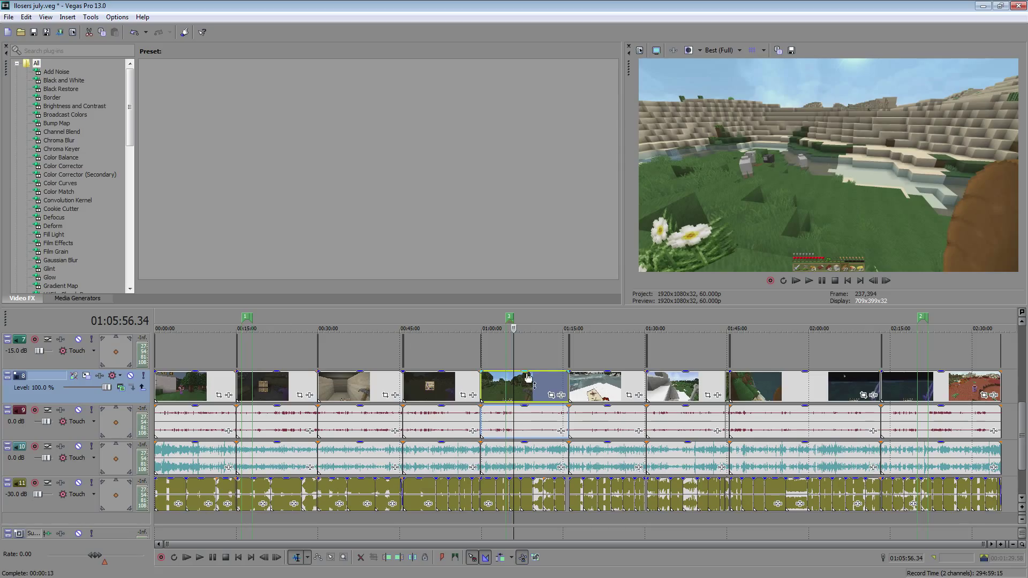
click(645, 383)
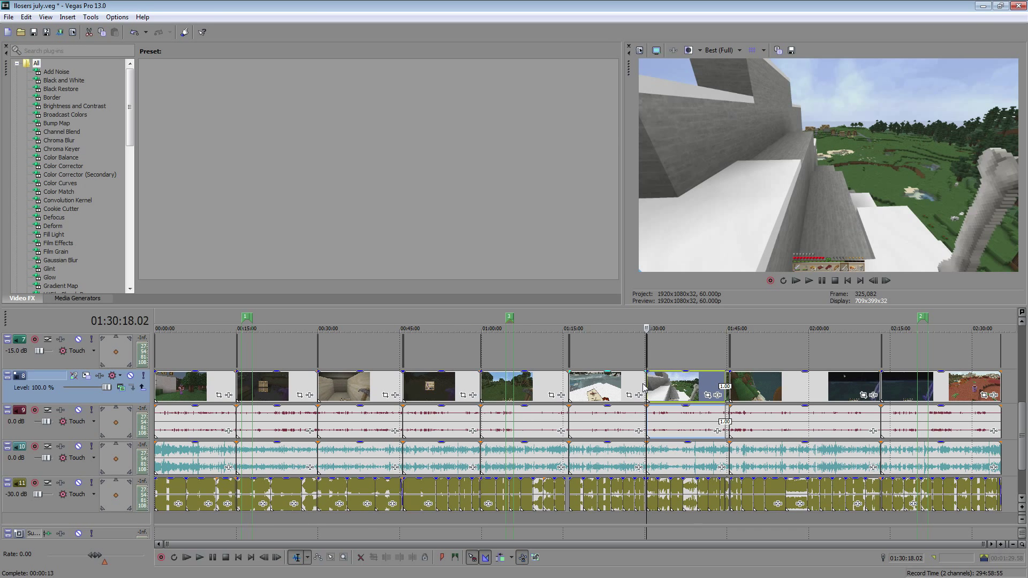
click(751, 387)
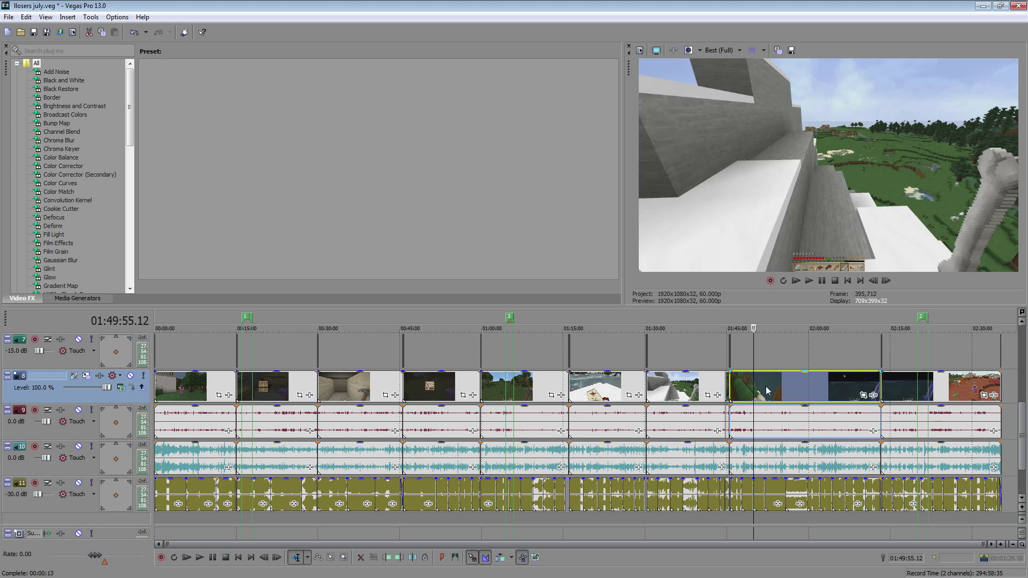
click(943, 377)
click(796, 384)
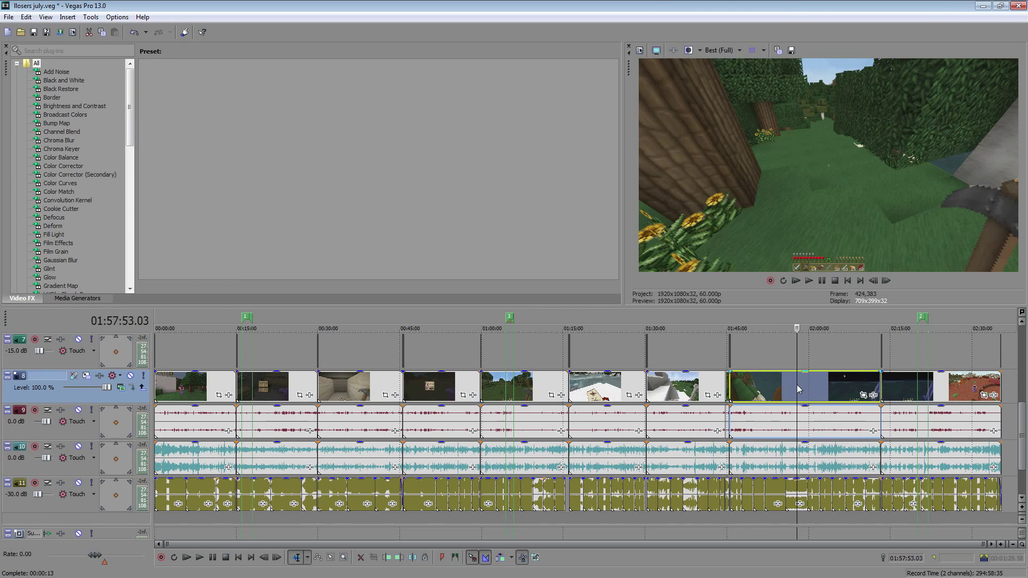
click(436, 386)
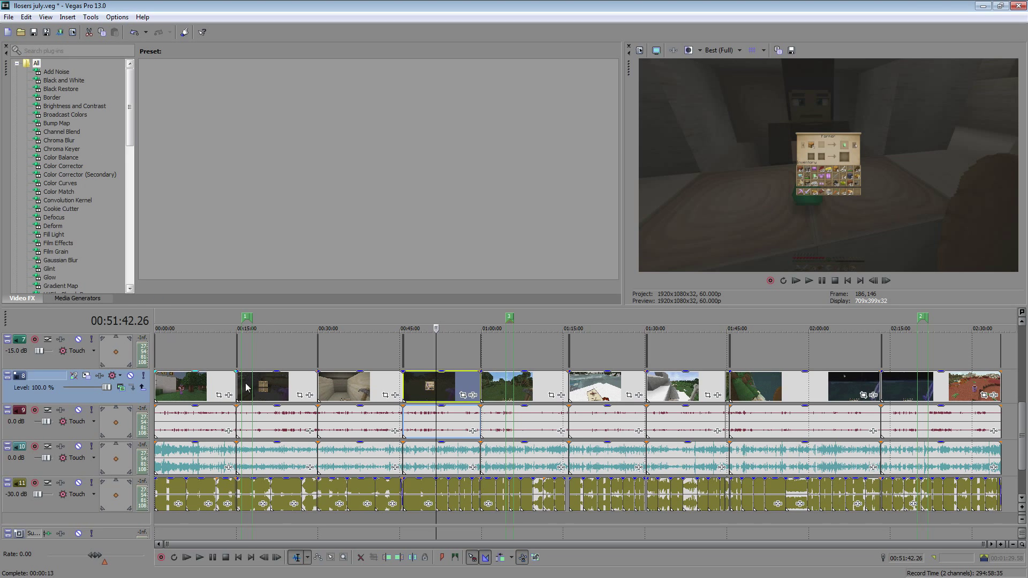
Open the Batch Render script and choose the MainConcept AVC/AAC template 1080p 60 as the output format.
click(87, 18)
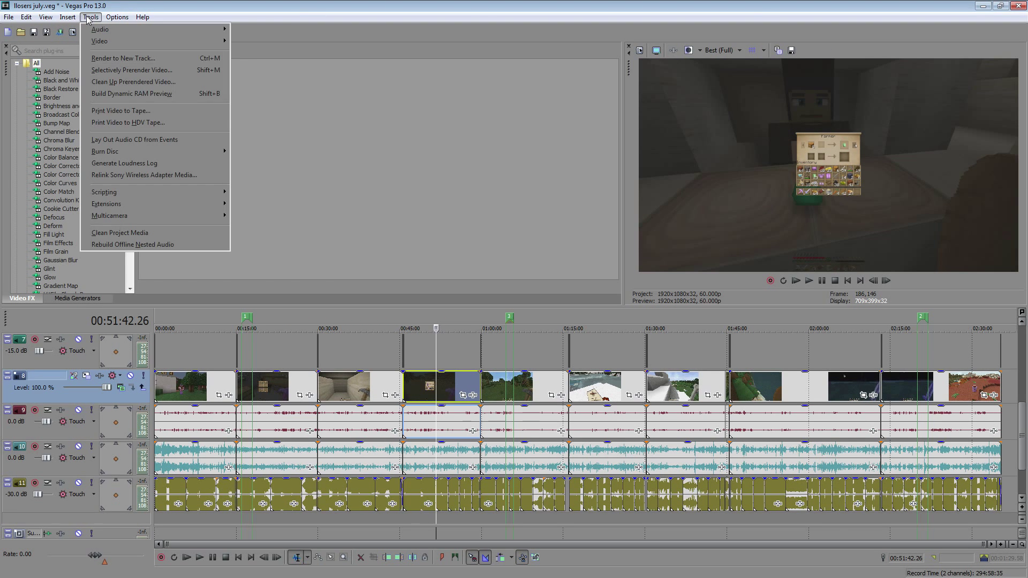
mouse_move(124, 195)
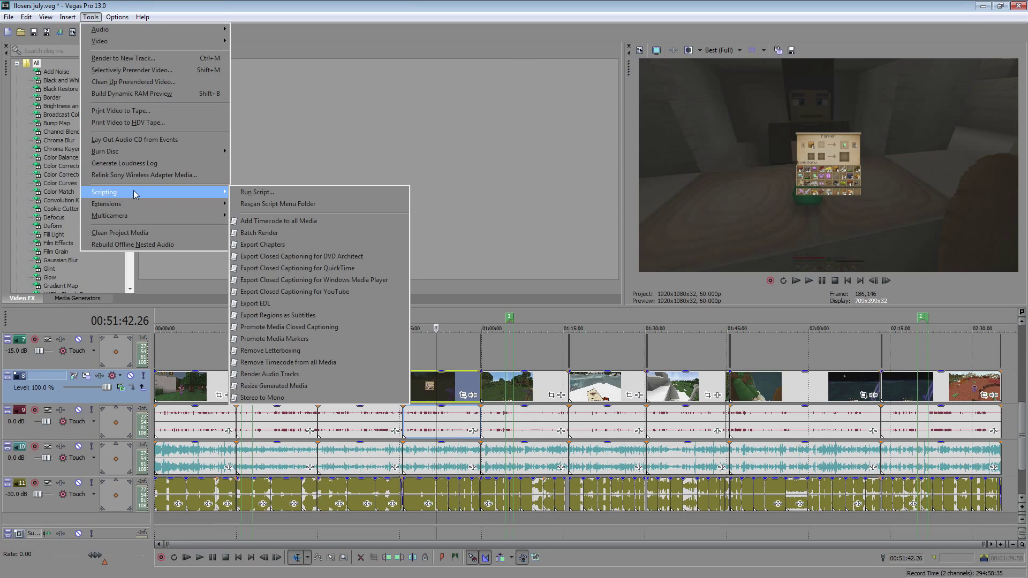
click(296, 234)
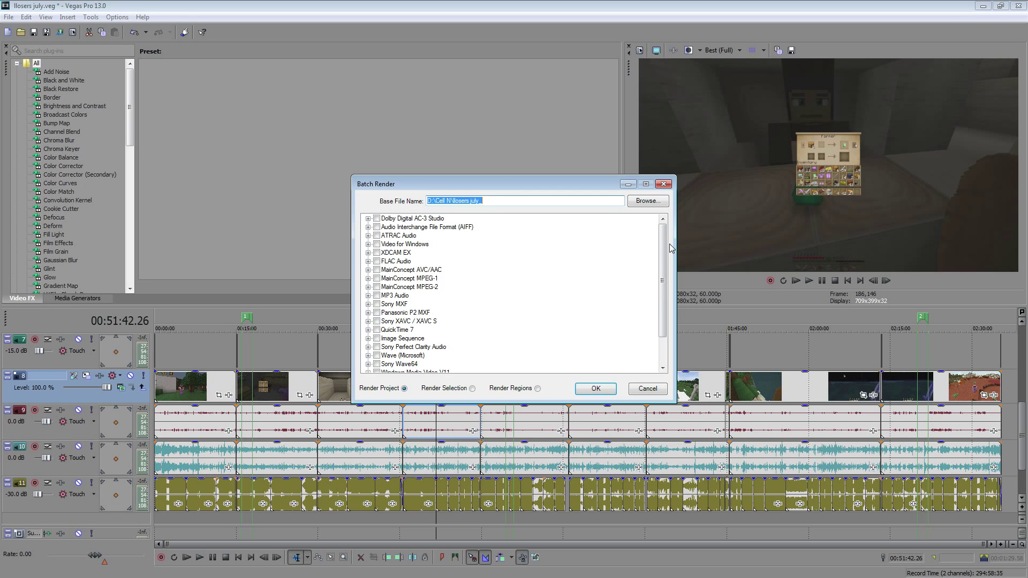
scroll(667, 247, down, 2)
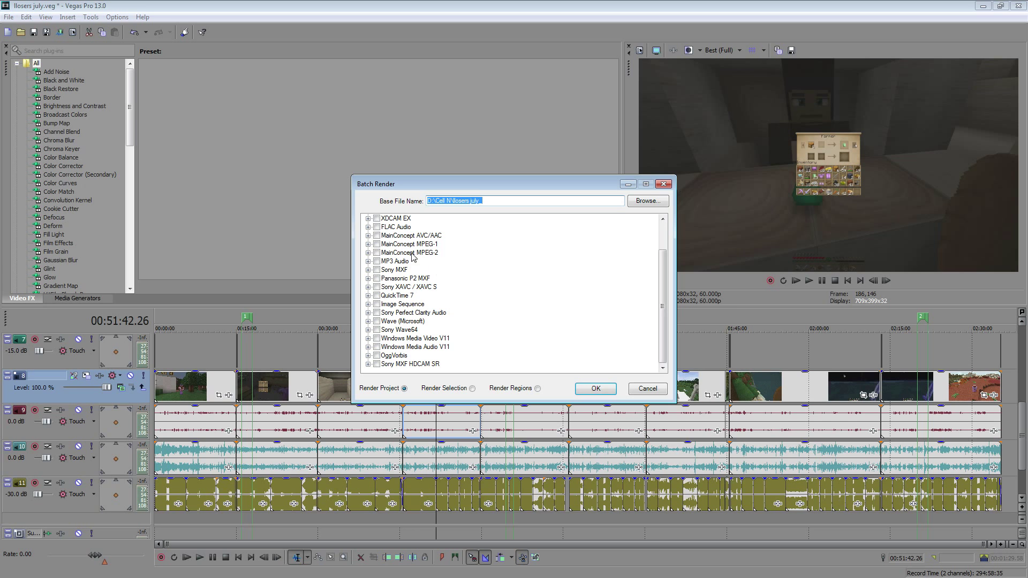
click(368, 236)
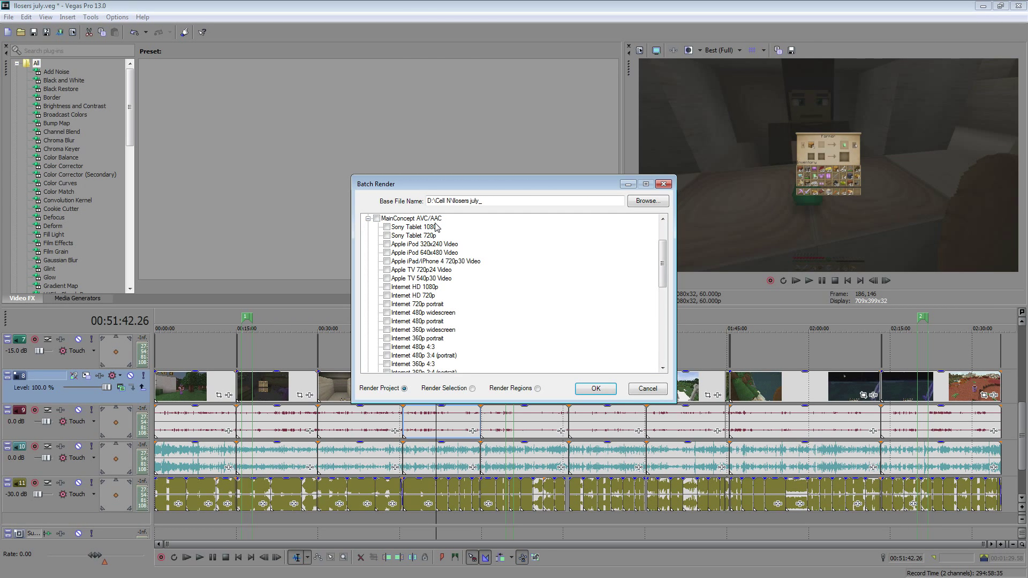
scroll(436, 227, down, 10)
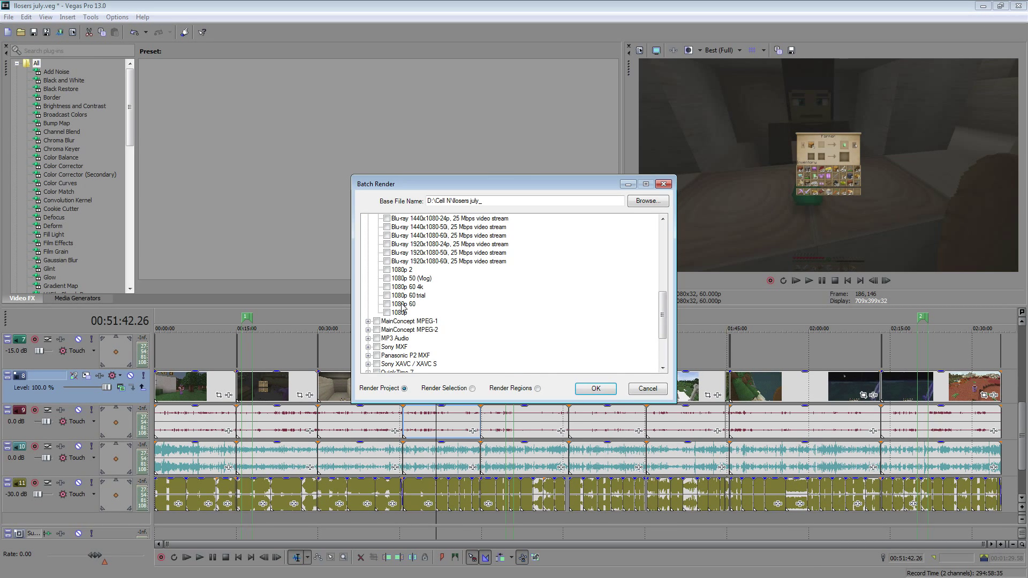
click(387, 304)
scroll(437, 283, up, 9)
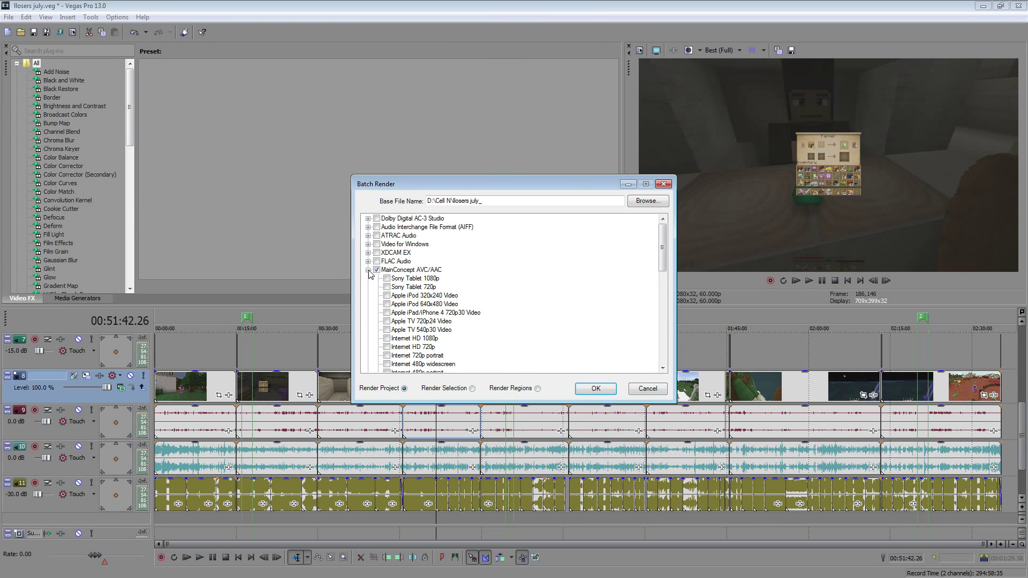
click(368, 270)
scroll(447, 288, down, 2)
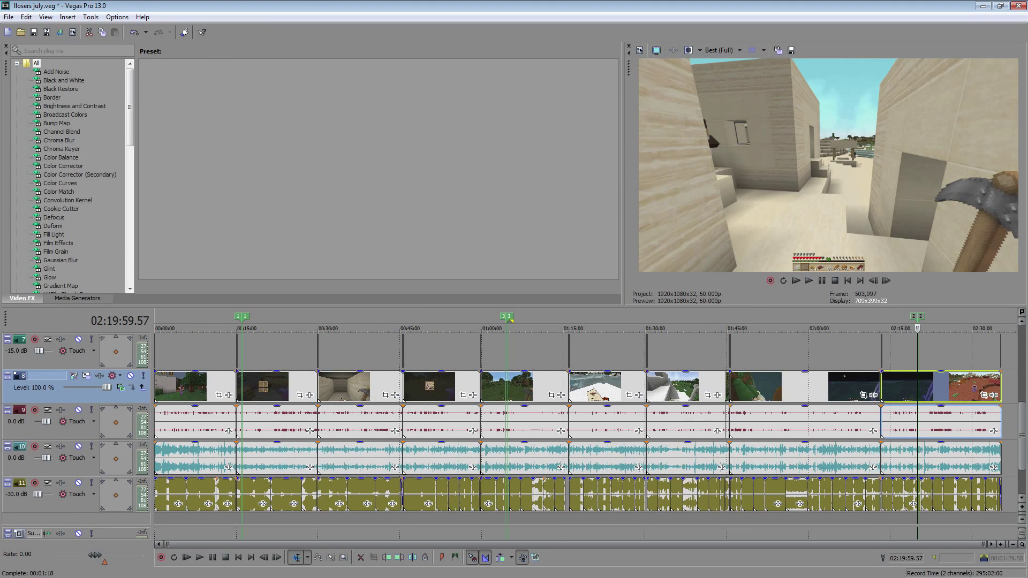
Switch to the Tutorial folder on Removable Disk (F:) in Windows Explorer and look over the rendered MP4 files.
drag(0, 110, 357, 118)
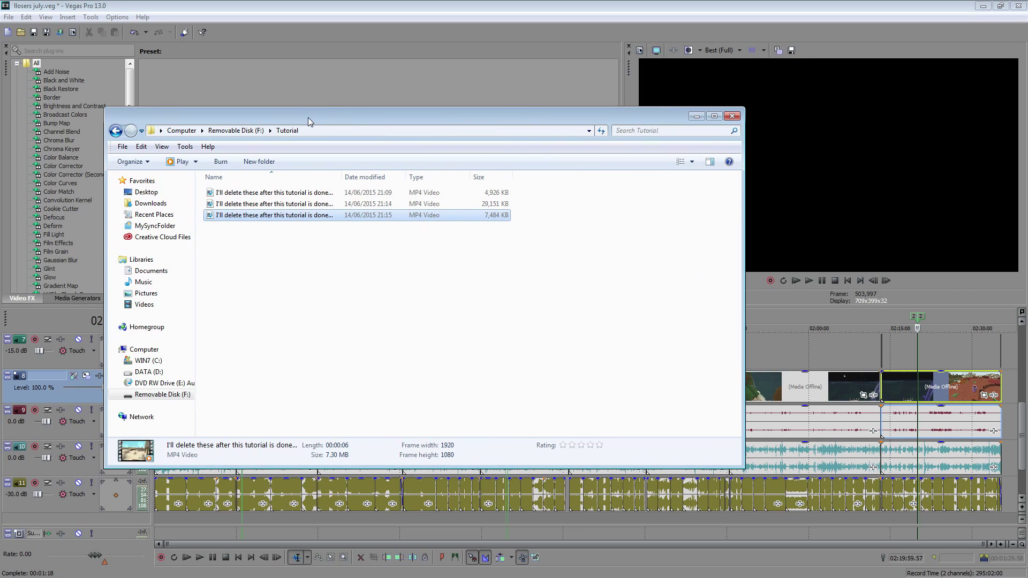
drag(304, 117, 399, 115)
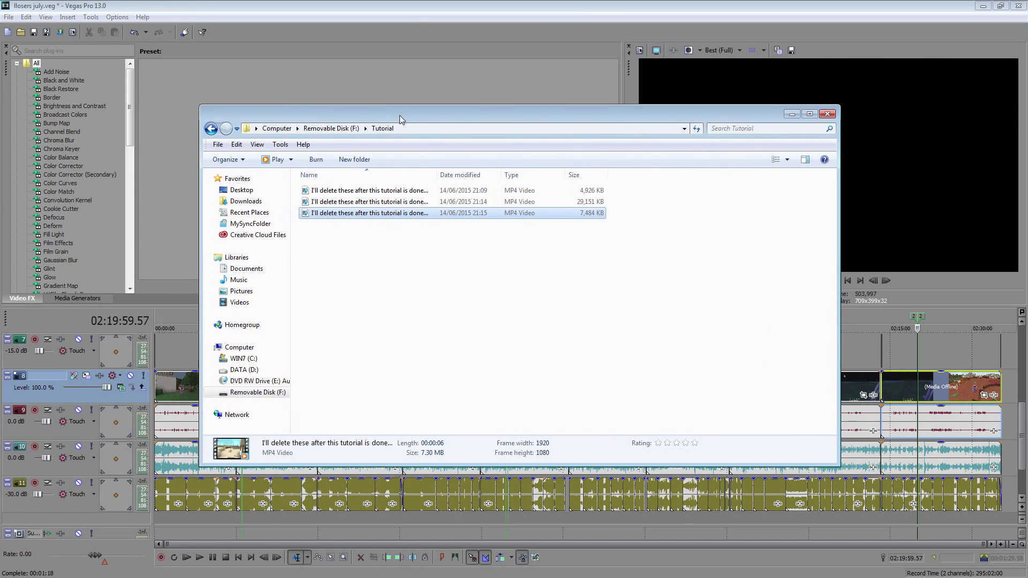
click(368, 191)
click(372, 202)
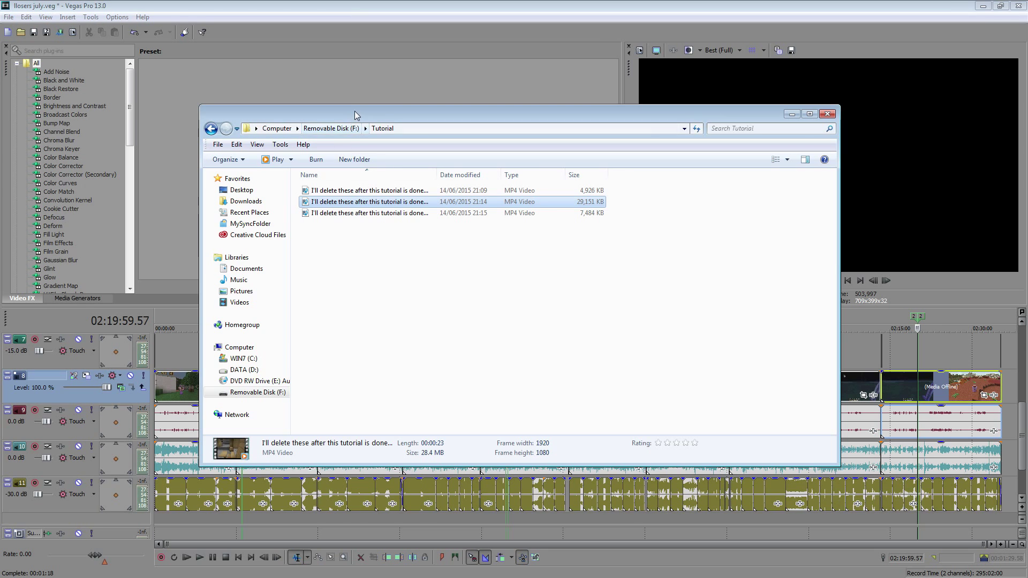
drag(356, 114, 421, 80)
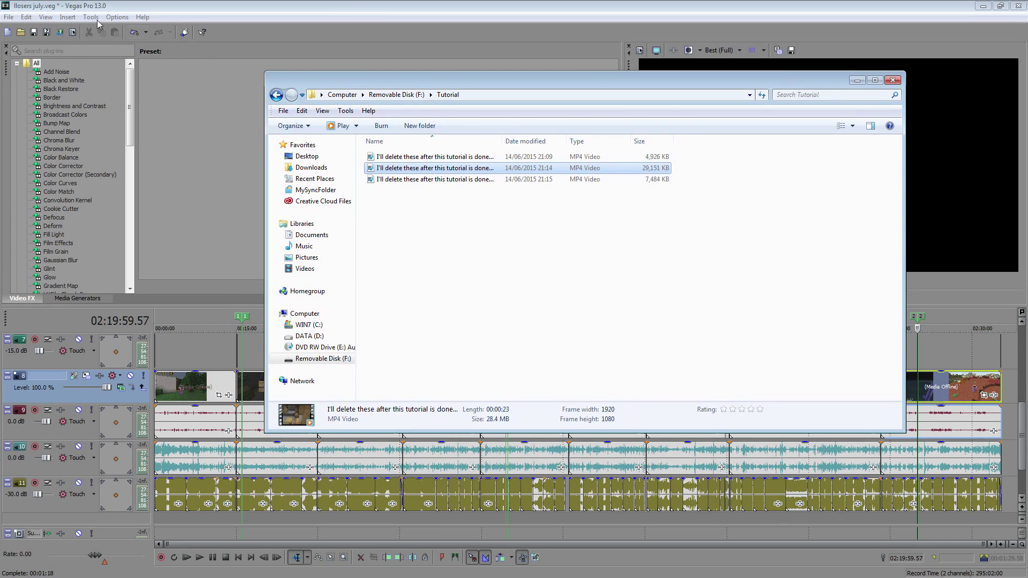
click(141, 41)
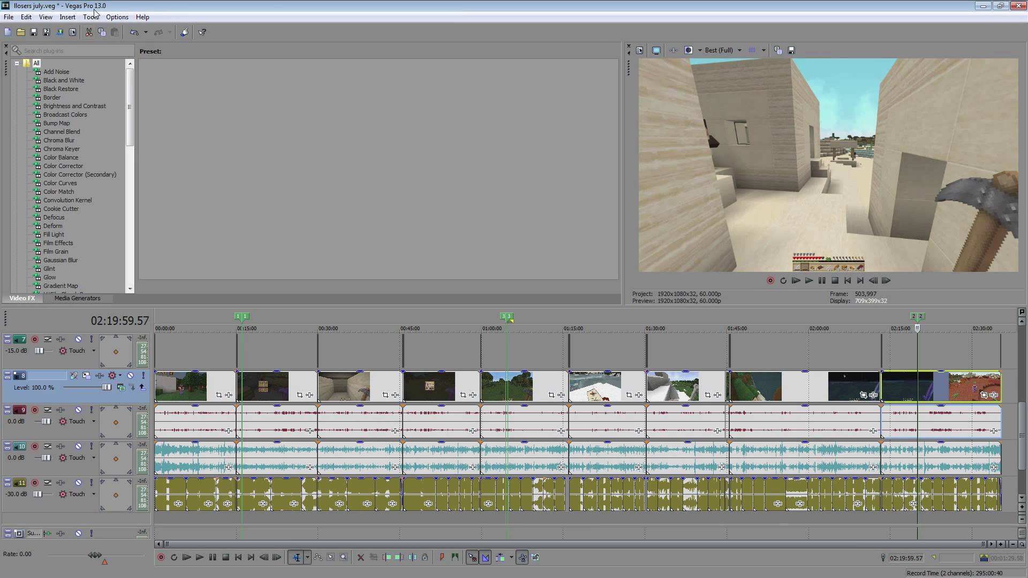
click(91, 17)
mouse_move(161, 191)
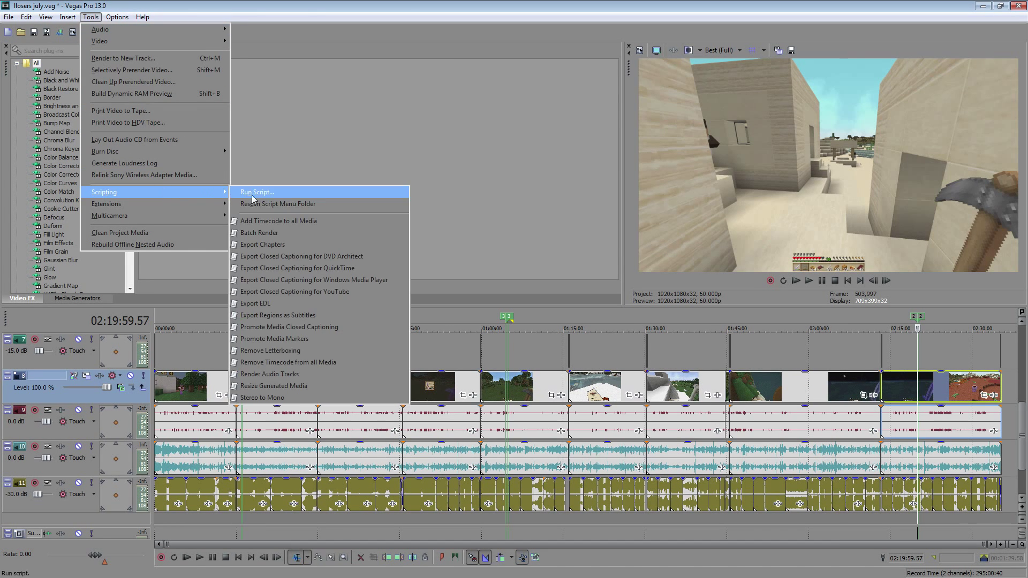
click(286, 232)
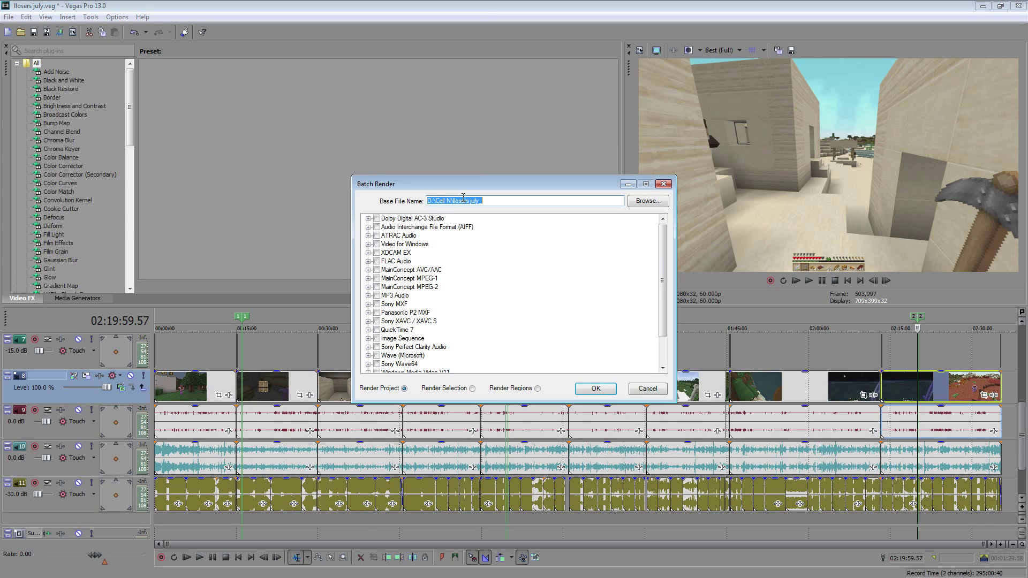
click(656, 392)
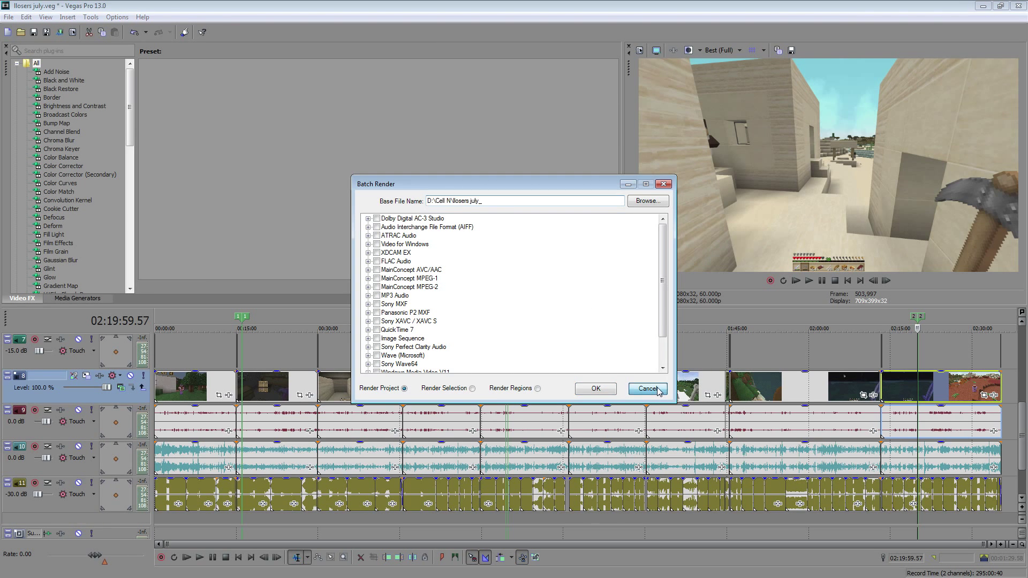
Return to the Tutorial folder in Windows Explorer and view the details of each of the three rendered videos.
key(alt+Tab)
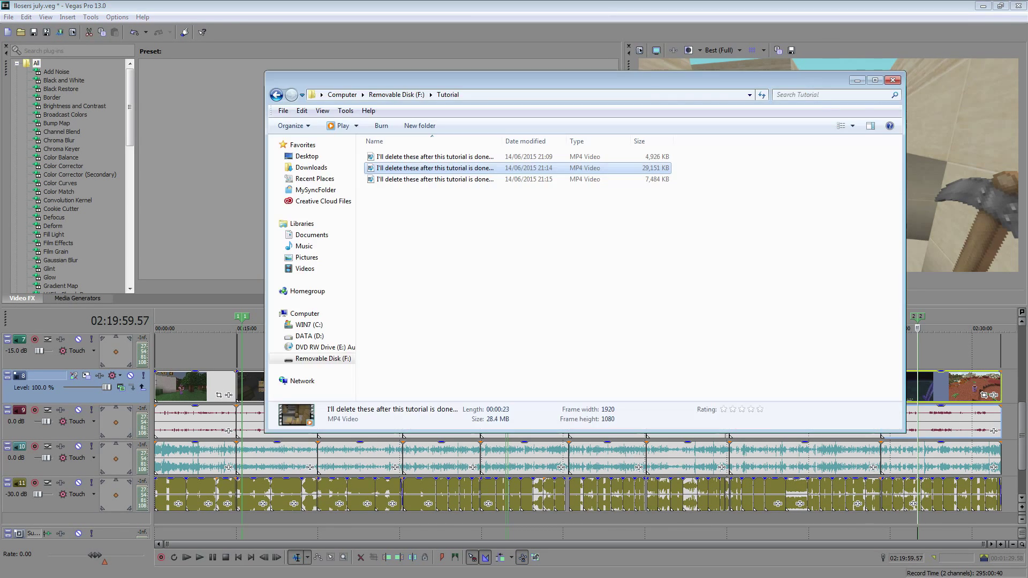
click(429, 157)
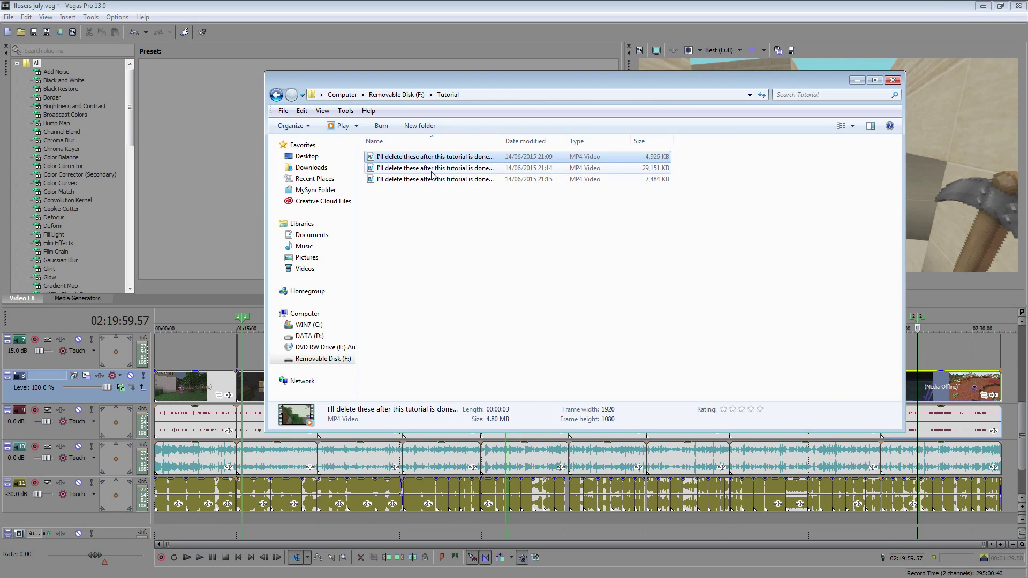
click(431, 170)
click(433, 180)
click(435, 158)
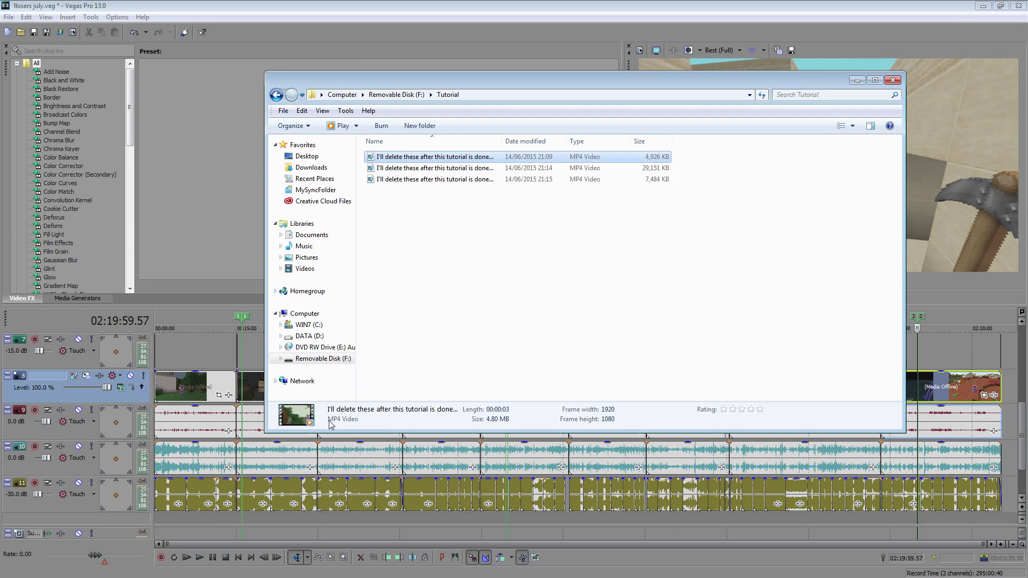
Switch back to Vegas Pro and examine the "tut" region in the second clip at about 00:16:02.
click(238, 388)
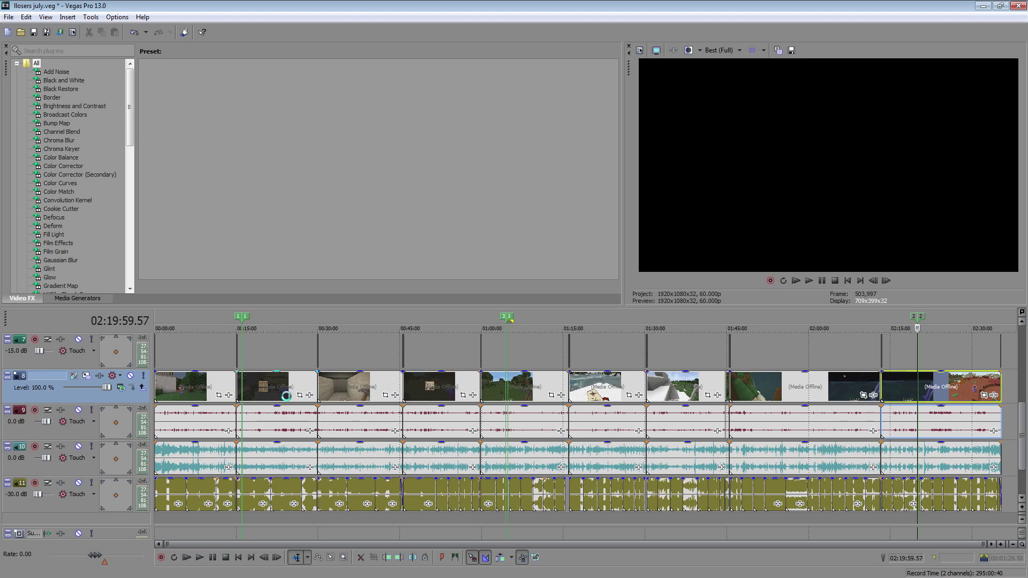
scroll(247, 389, up, 5)
scroll(459, 386, down, 5)
click(303, 384)
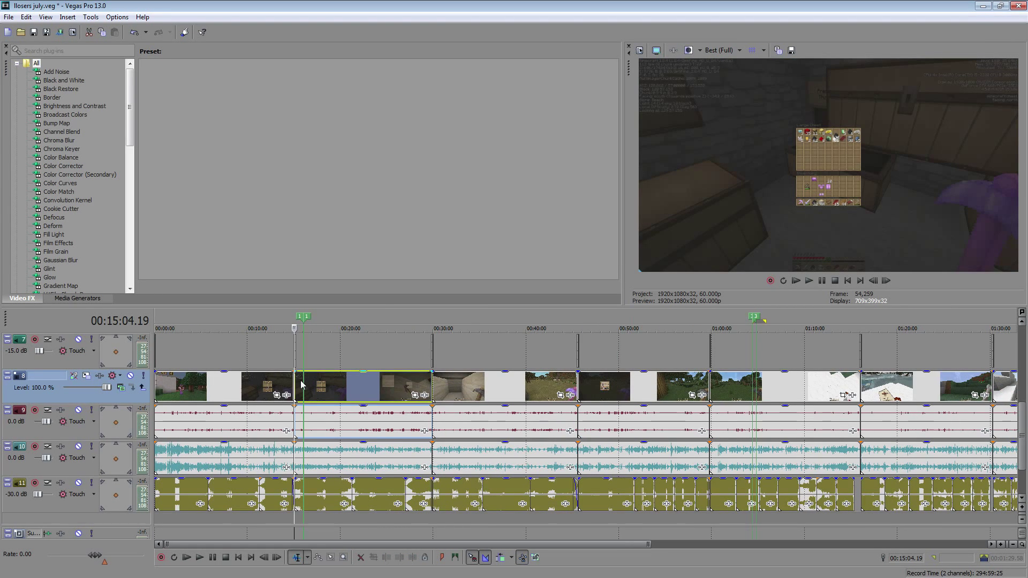
scroll(301, 384, up, 10)
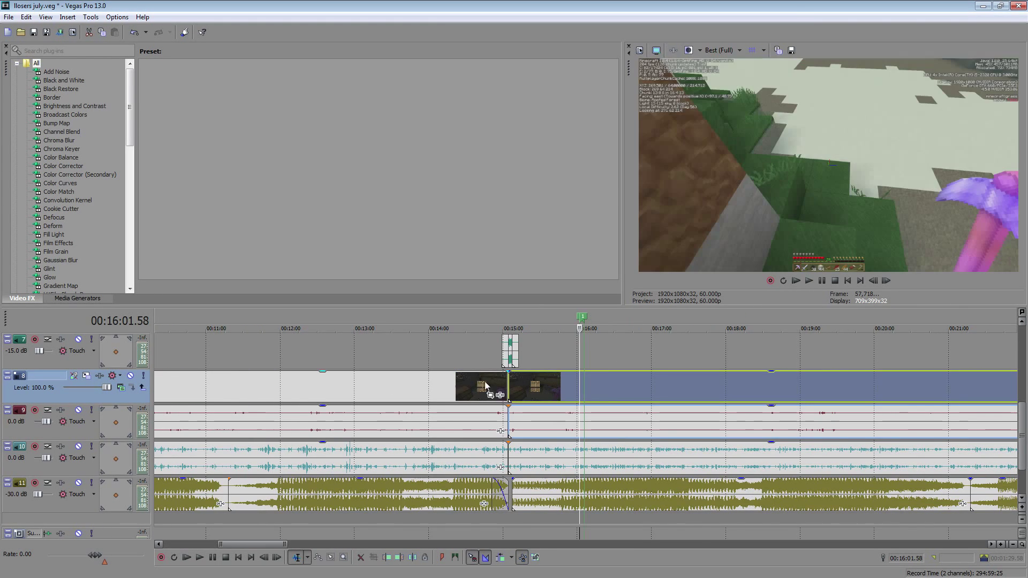
click(592, 380)
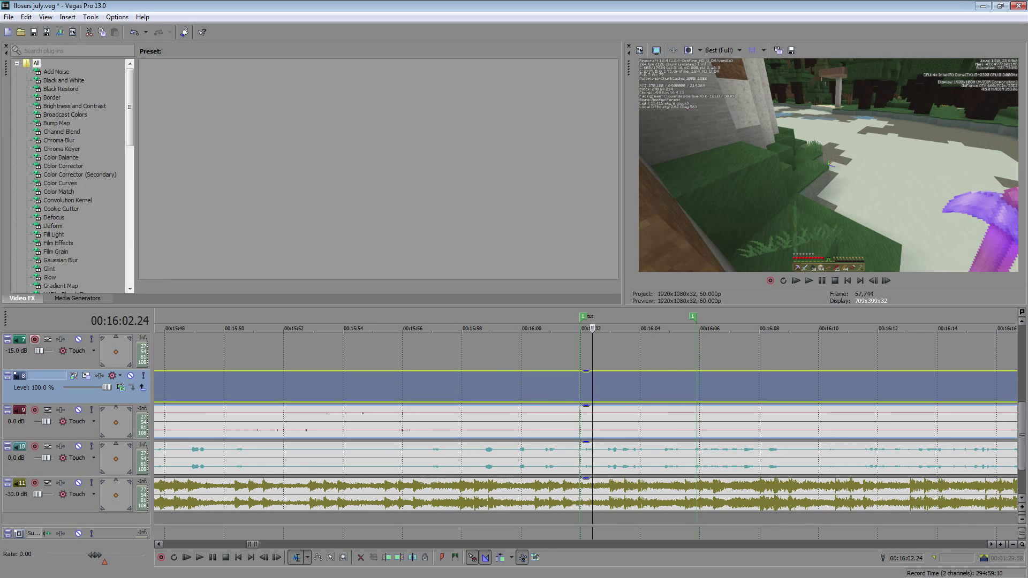
Check the details of the second rendered video in Windows Explorer and return to the full timeline in Vegas Pro.
key(alt+Tab)
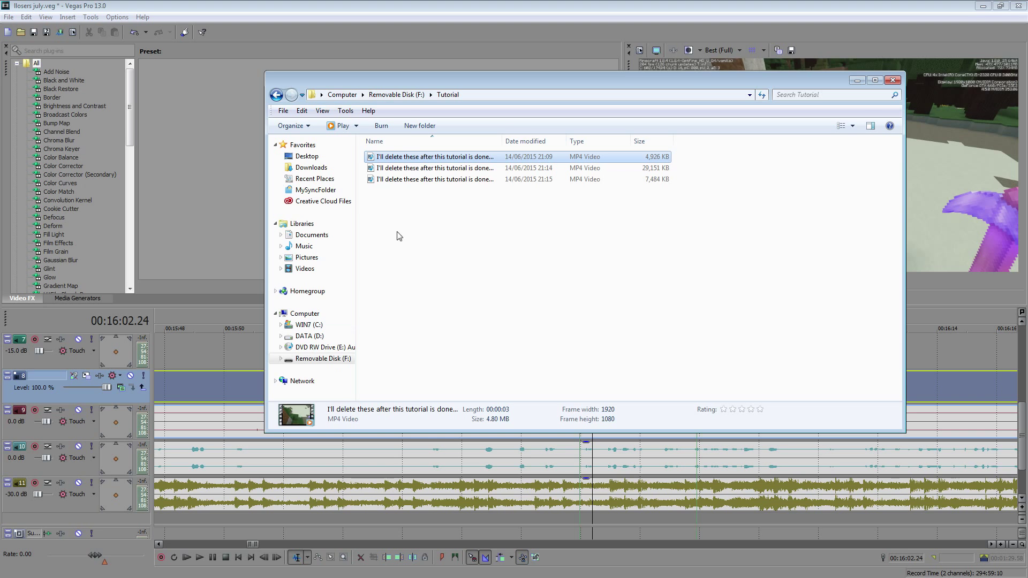
click(429, 168)
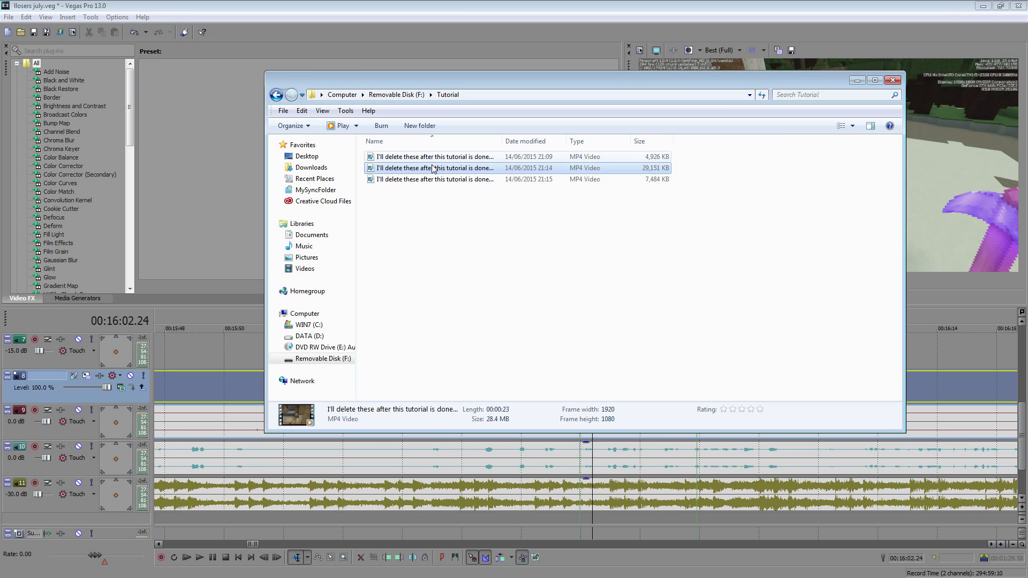
click(556, 455)
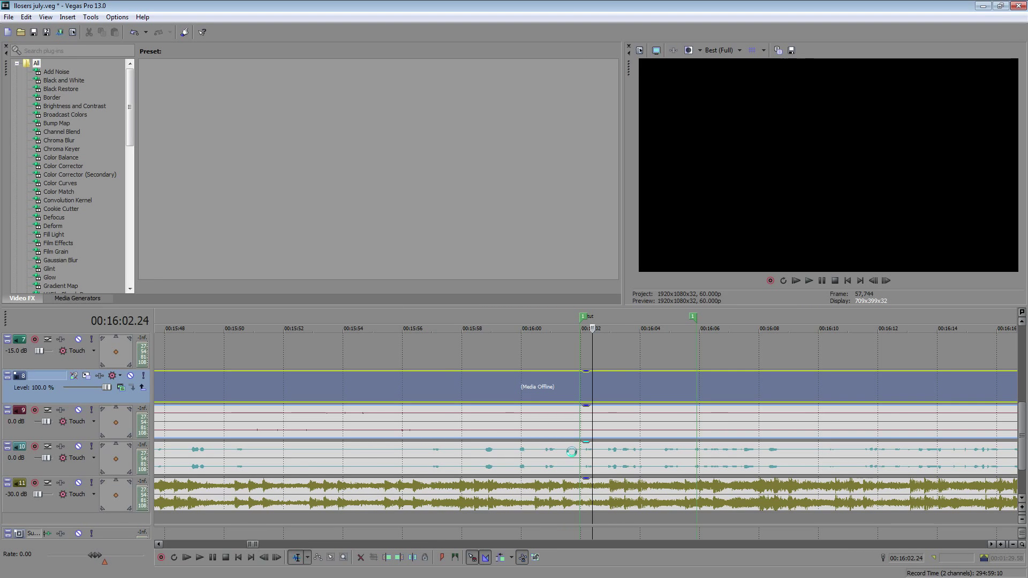
scroll(578, 447, down, 6)
scroll(577, 447, down, 5)
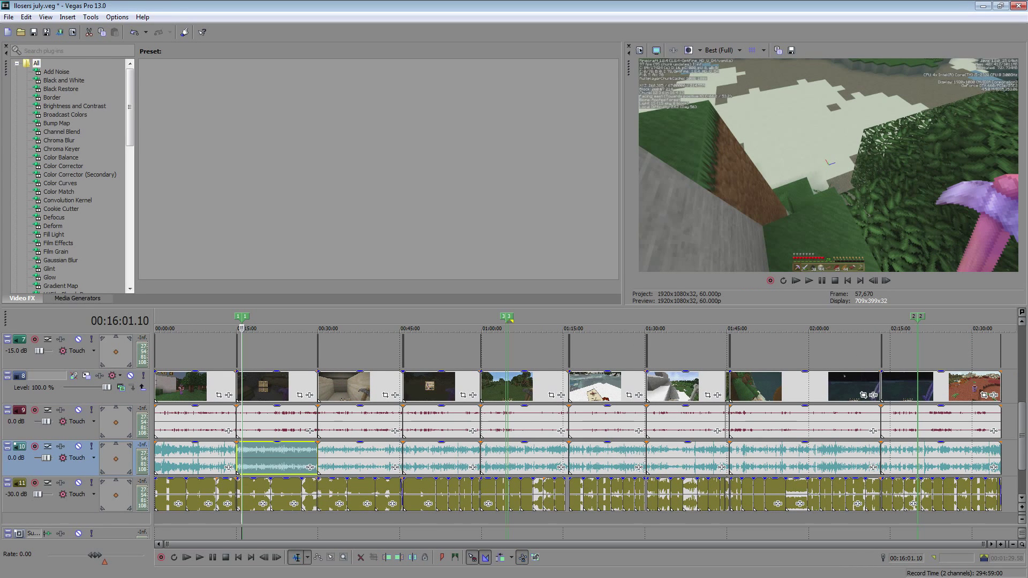
Compare the lengths of the three rendered videos in Windows Explorer's Tutorial folder and minimize the folder window.
key(alt+Tab)
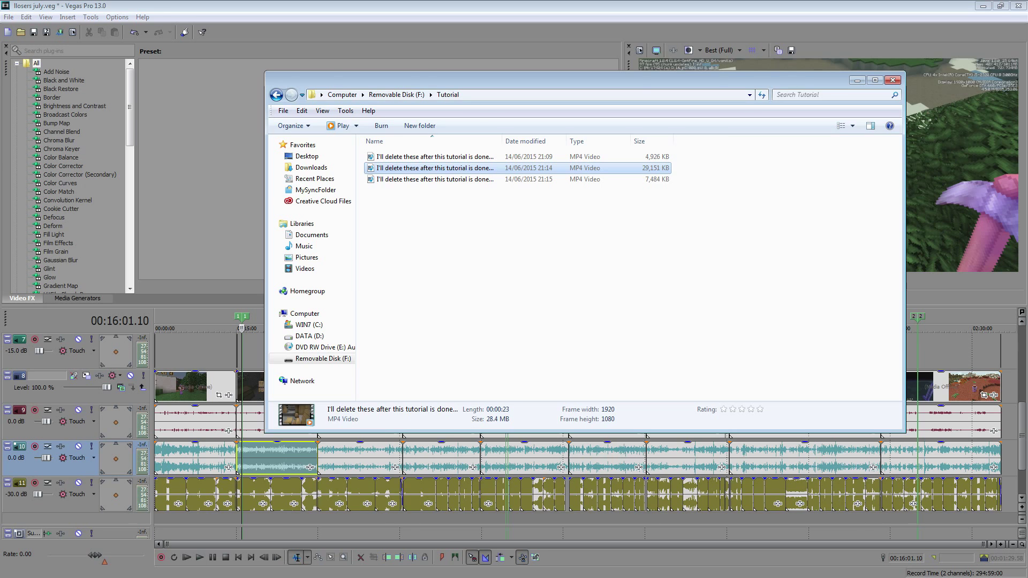
click(447, 156)
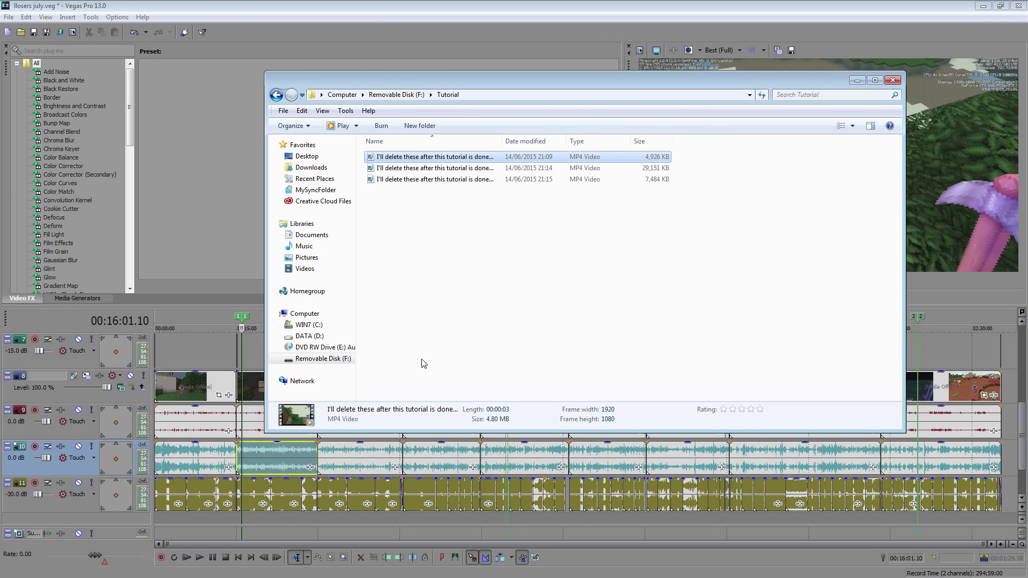
click(448, 168)
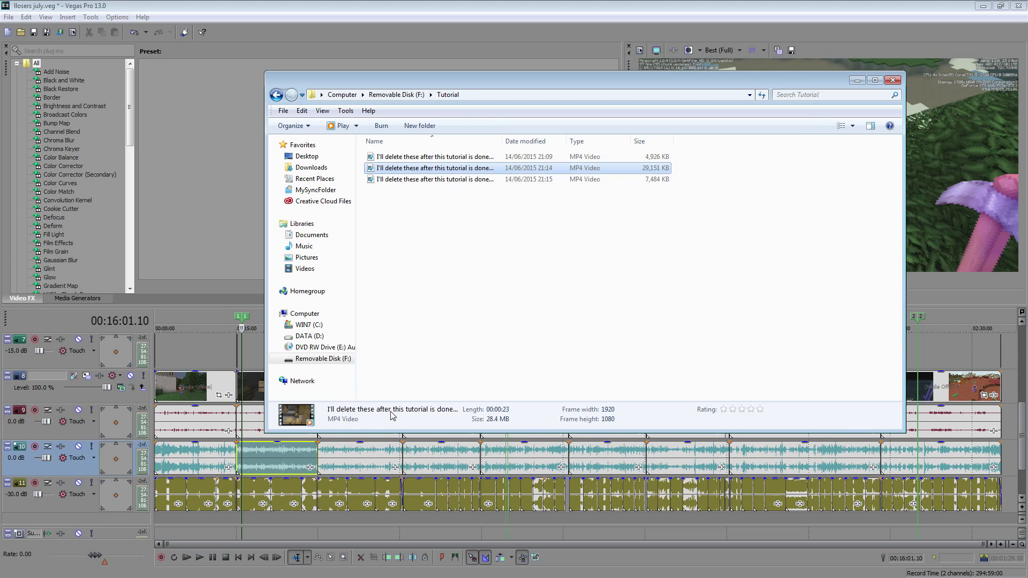
click(450, 181)
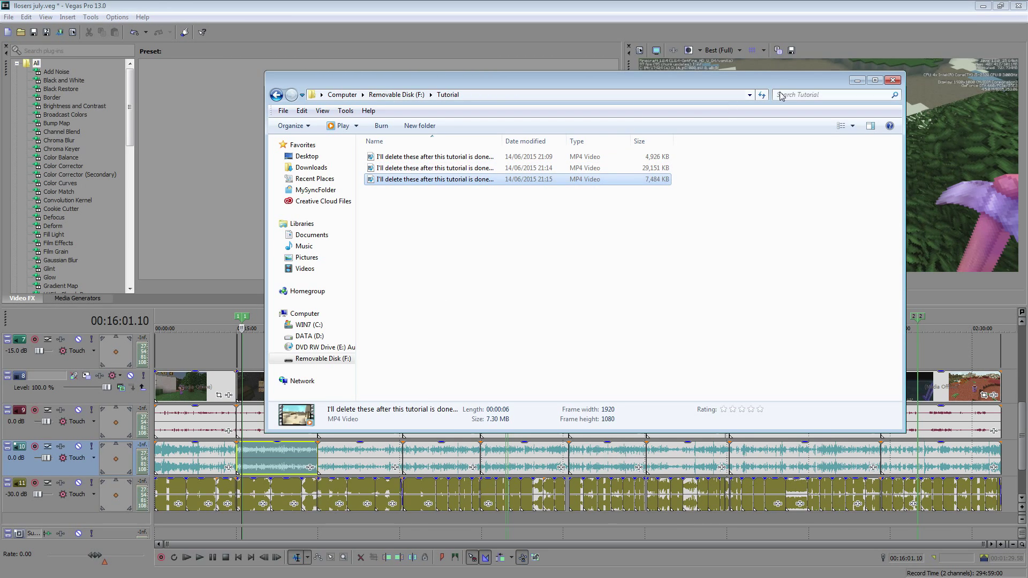
click(857, 80)
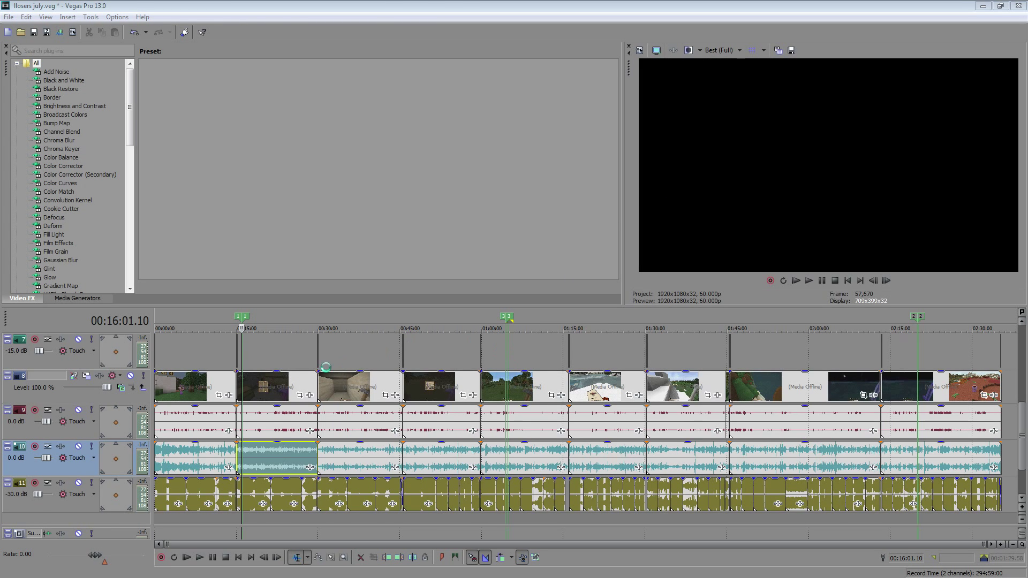